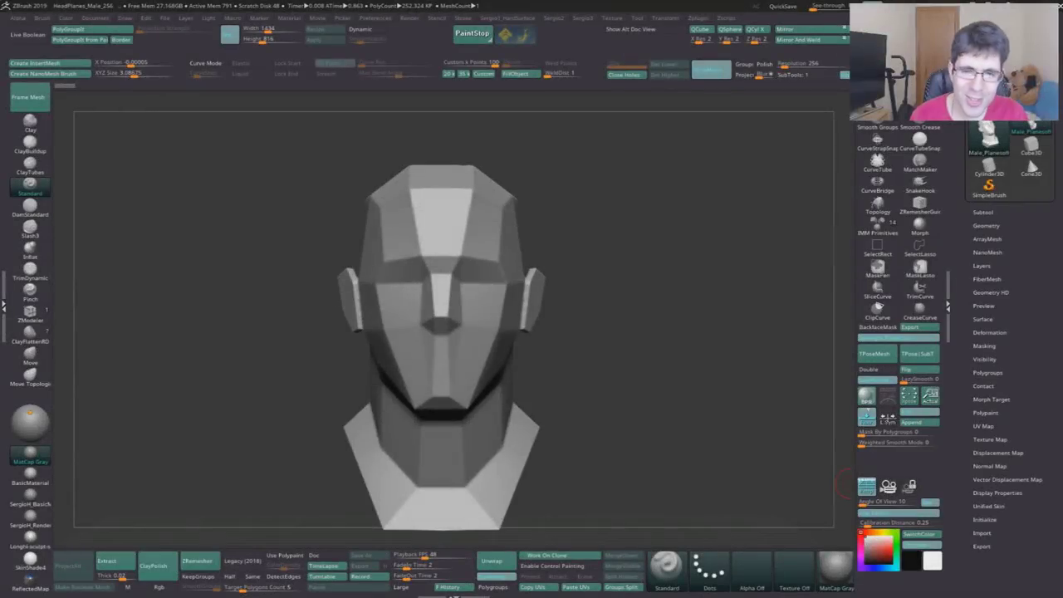
- Orbit the planes head to a three-quarter view of its left side and shift it slightly down-right
drag(553, 237, 532, 286)
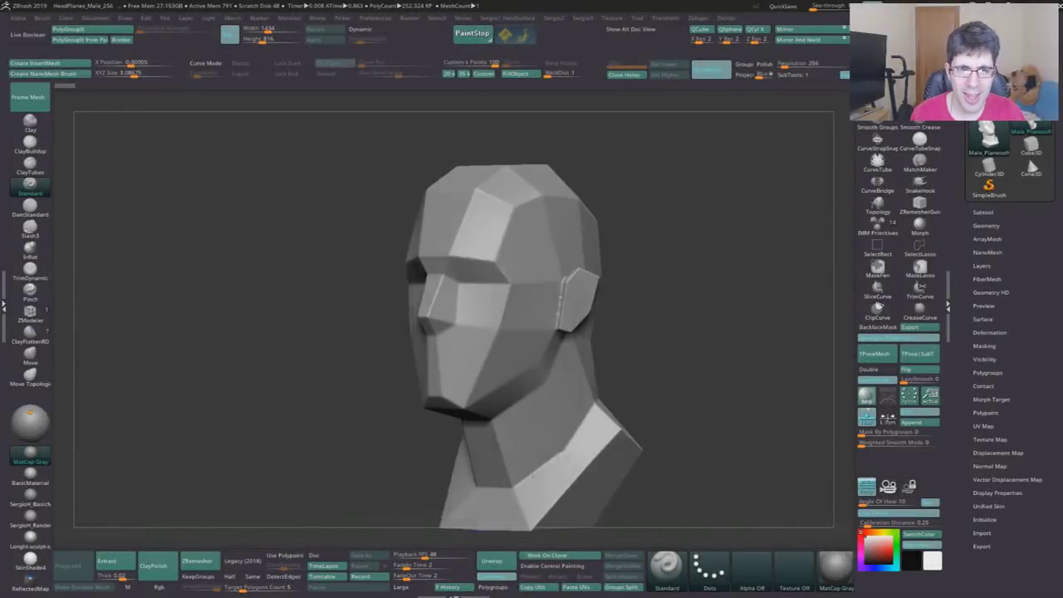
alt+right_drag(532, 285, 540, 301)
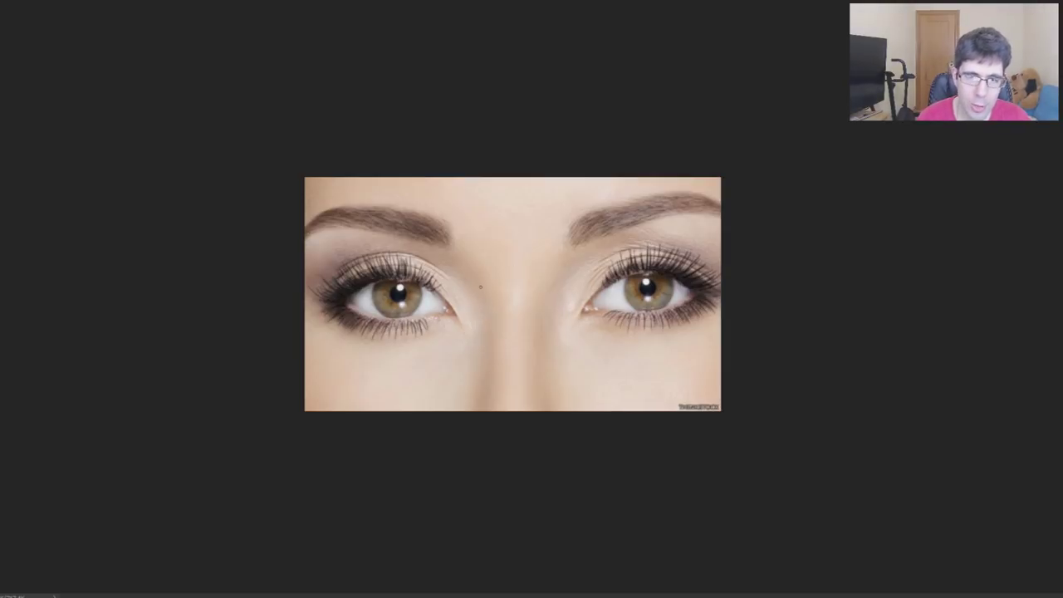
- Sketch an almond eye shape between the brows with a vertical centre line and an iris circle
drag(455, 226, 570, 242)
key(ctrl+z)
drag(440, 245, 569, 242)
drag(440, 245, 569, 248)
key(ctrl+z)
drag(440, 245, 568, 248)
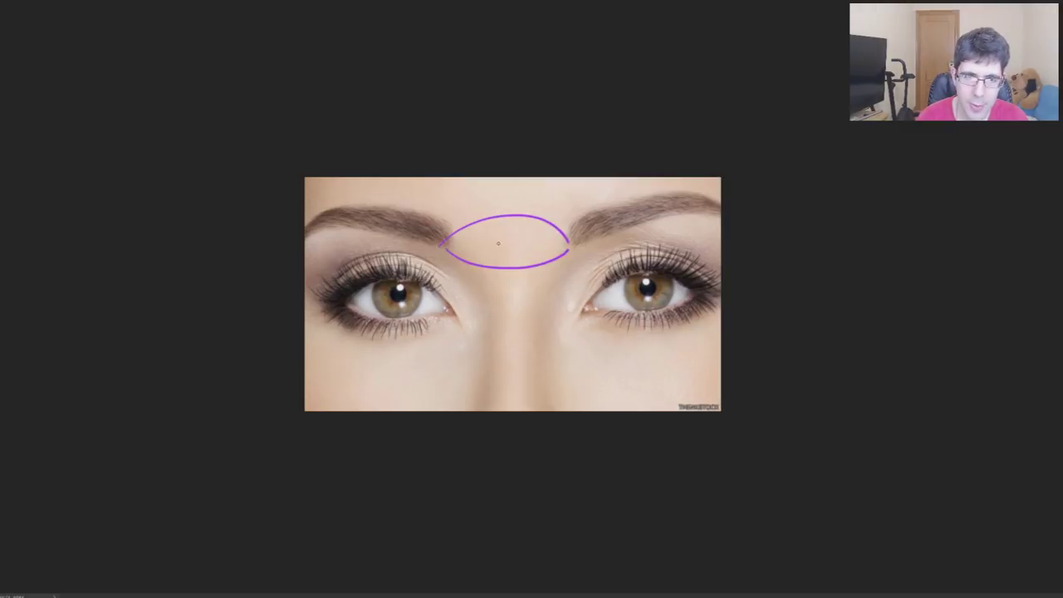
drag(505, 184, 505, 344)
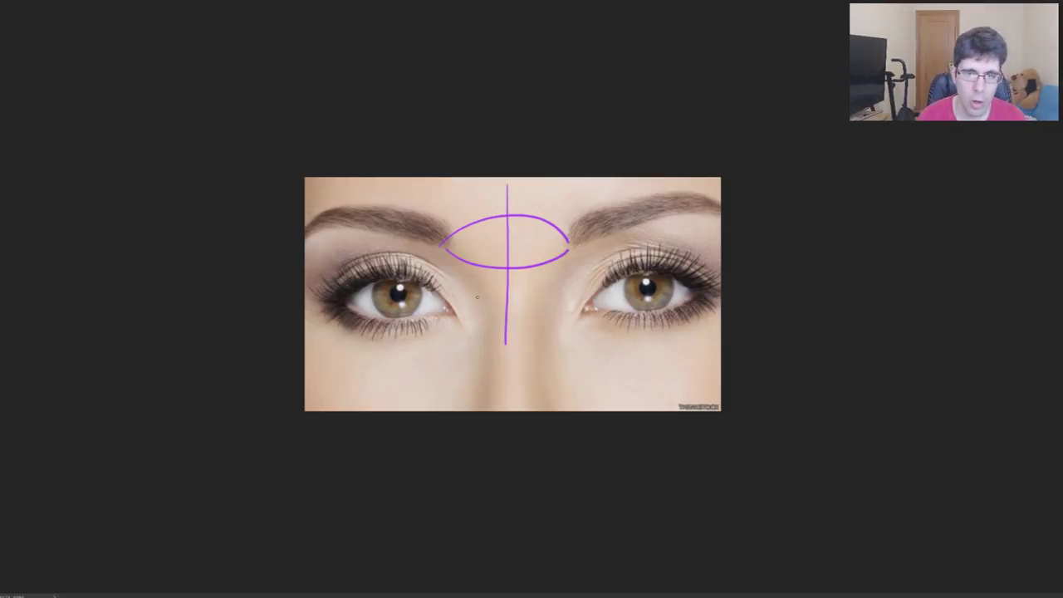
drag(489, 226, 503, 208)
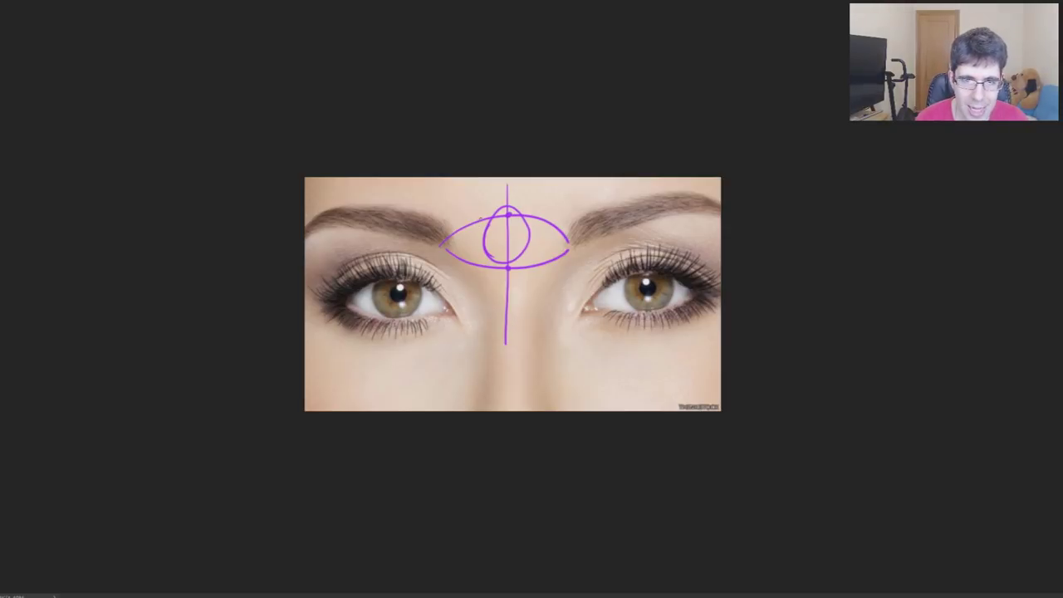
- Draw arrows arcing over the right brow and down from the right upper lid to show the lid wrap
click(538, 265)
mouse_move(553, 212)
mouse_down()
mouse_move(570, 203)
mouse_move(625, 237)
mouse_move(640, 222)
mouse_up()
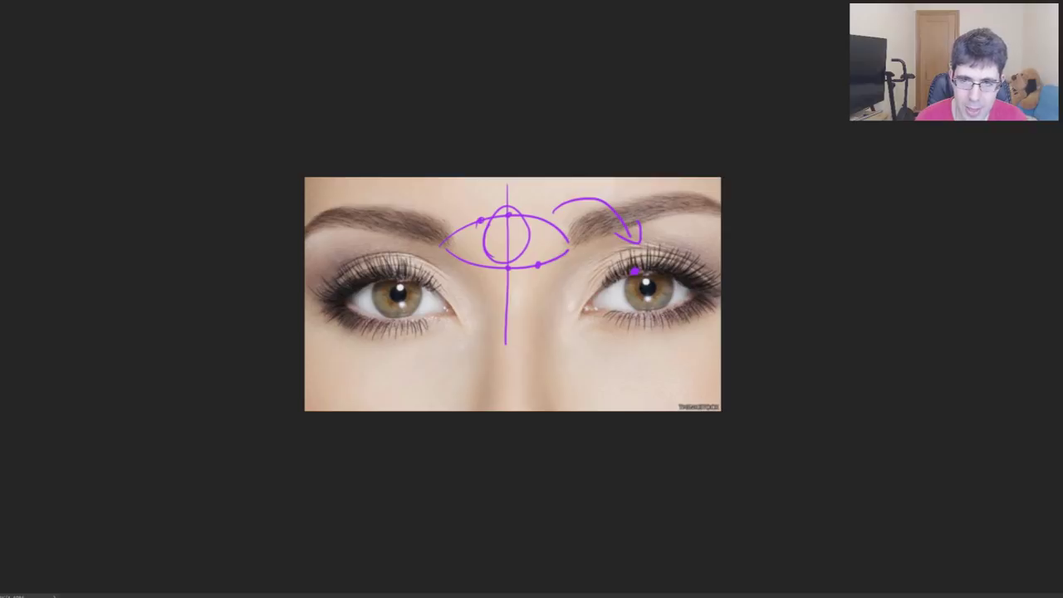
drag(609, 231, 709, 404)
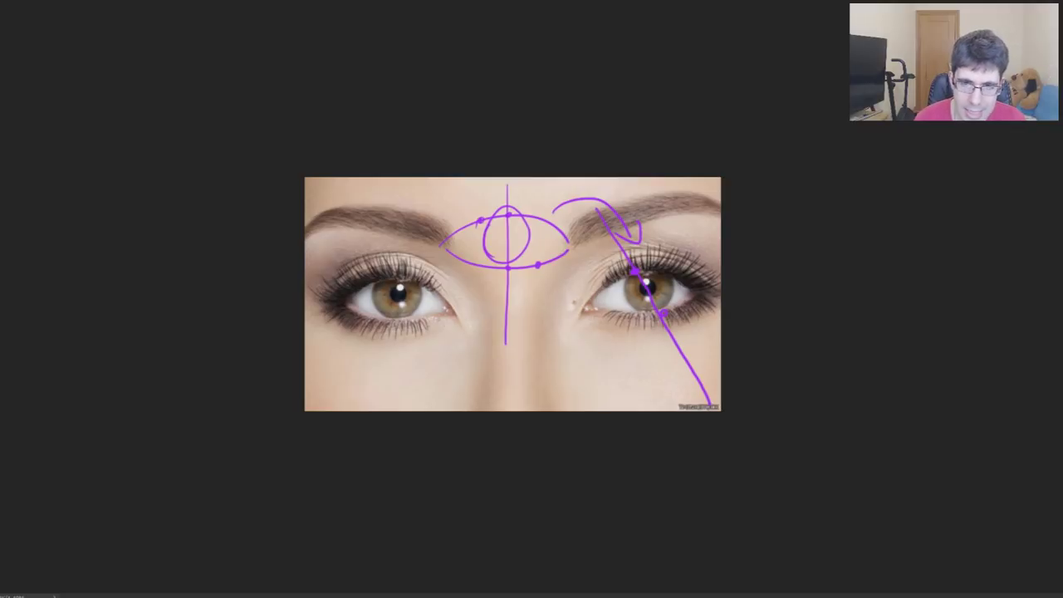
mouse_move(504, 387)
mouse_down()
mouse_move(565, 339)
mouse_move(653, 357)
mouse_move(668, 375)
mouse_up()
mouse_move(506, 387)
mouse_down()
mouse_move(606, 389)
mouse_move(591, 399)
mouse_move(609, 398)
mouse_move(669, 374)
mouse_up()
key(ctrl+z)
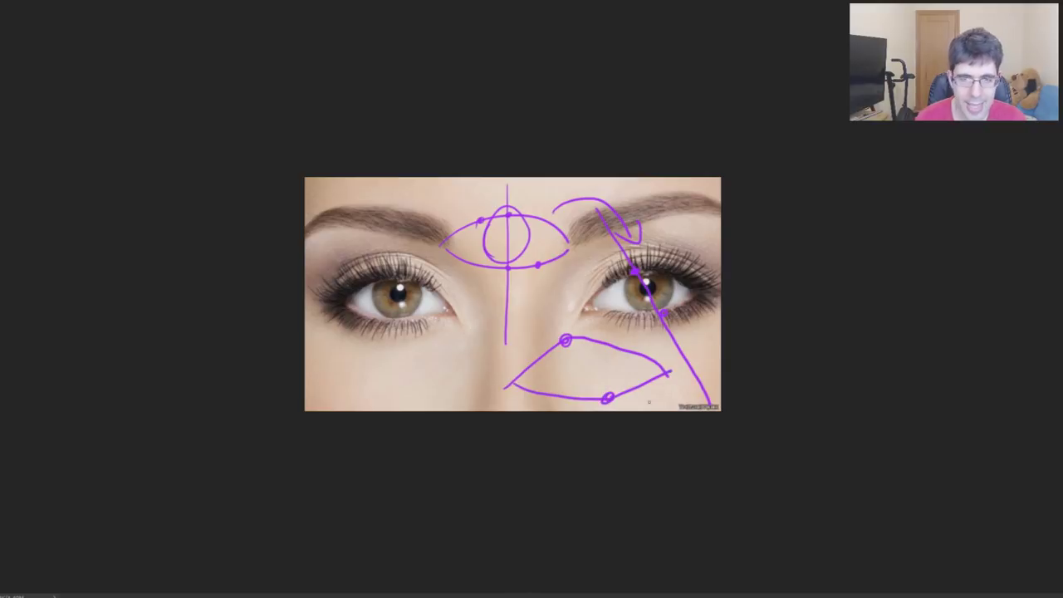
- Sketch a line through the under-eye plane, a small arrow toward the triangle, and a trapezoid at lower left
drag(546, 305, 610, 409)
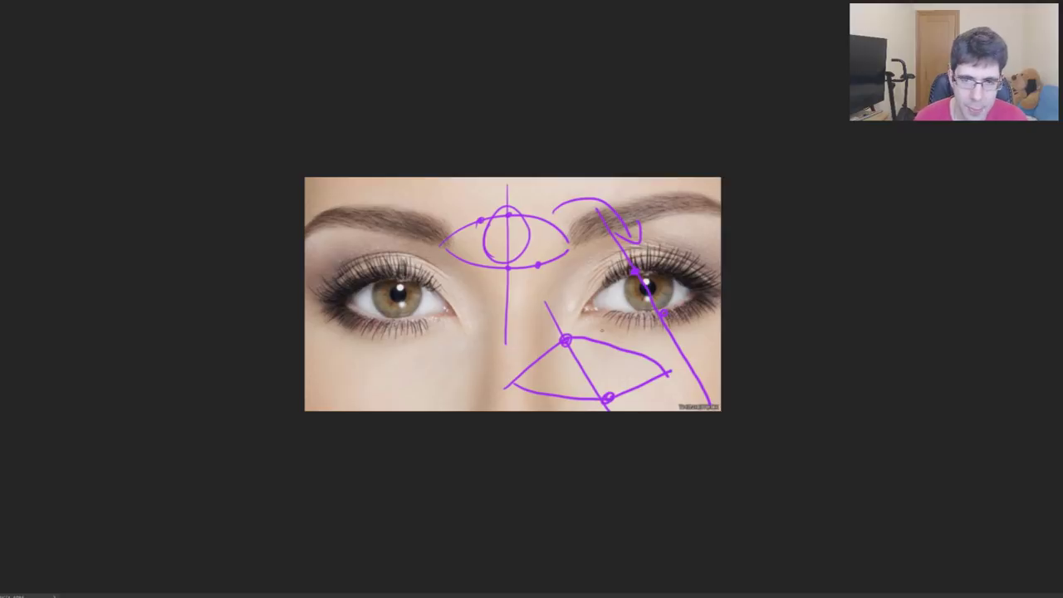
drag(516, 323, 524, 349)
mouse_move(345, 406)
mouse_down()
mouse_move(372, 382)
mouse_move(401, 382)
mouse_move(430, 406)
mouse_up()
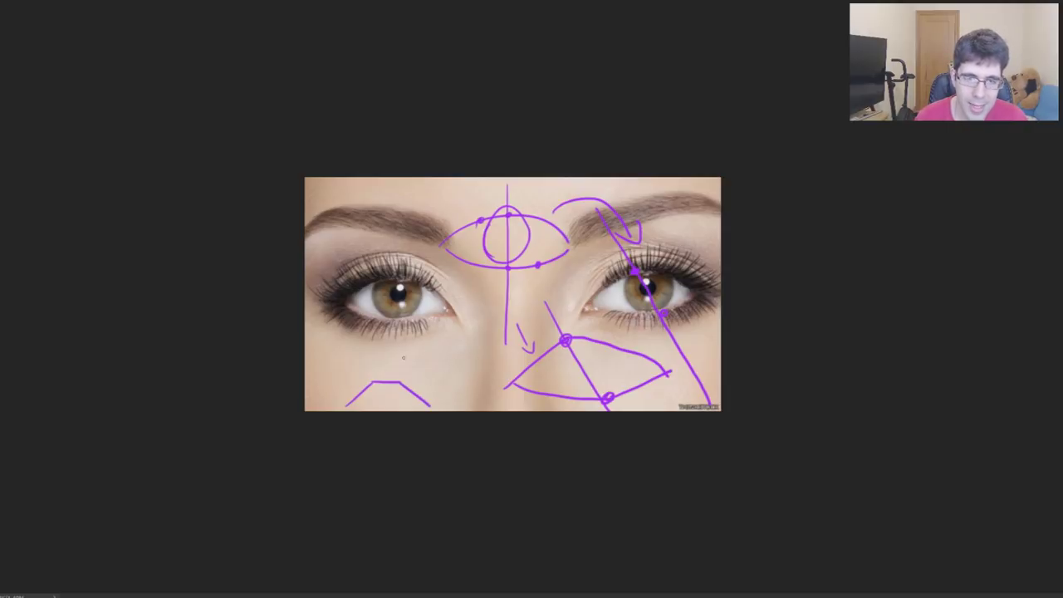
- Draw a small lid shape below the left eye and a loop at the right eye's inner corner
mouse_move(399, 367)
mouse_down()
mouse_move(419, 353)
mouse_move(470, 363)
mouse_move(459, 365)
mouse_up()
key(ctrl+z)
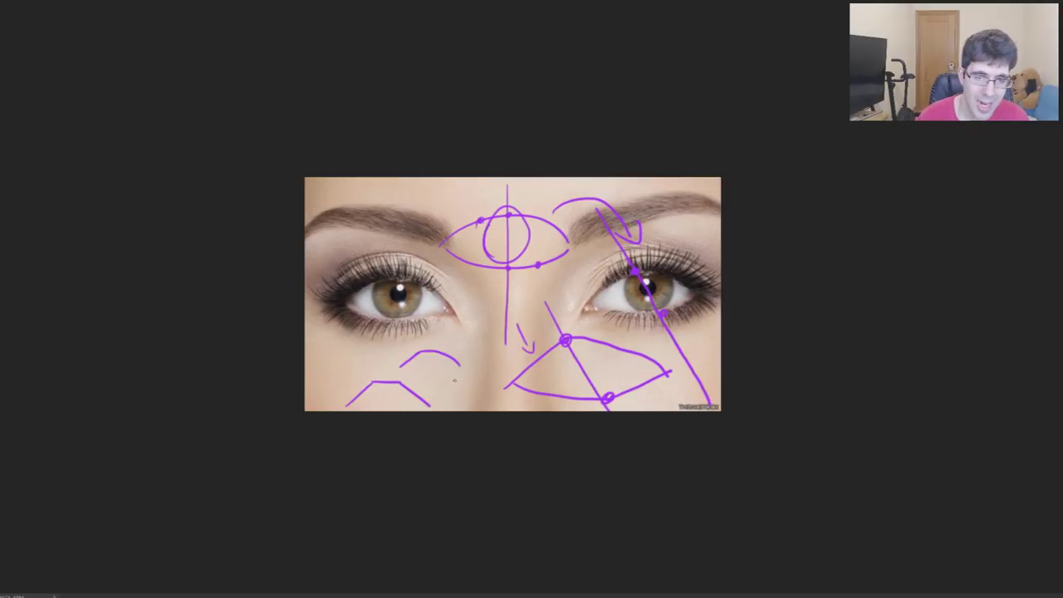
drag(403, 364, 453, 389)
key(ctrl+z)
mouse_move(399, 366)
mouse_down()
mouse_move(440, 375)
mouse_move(458, 364)
mouse_up()
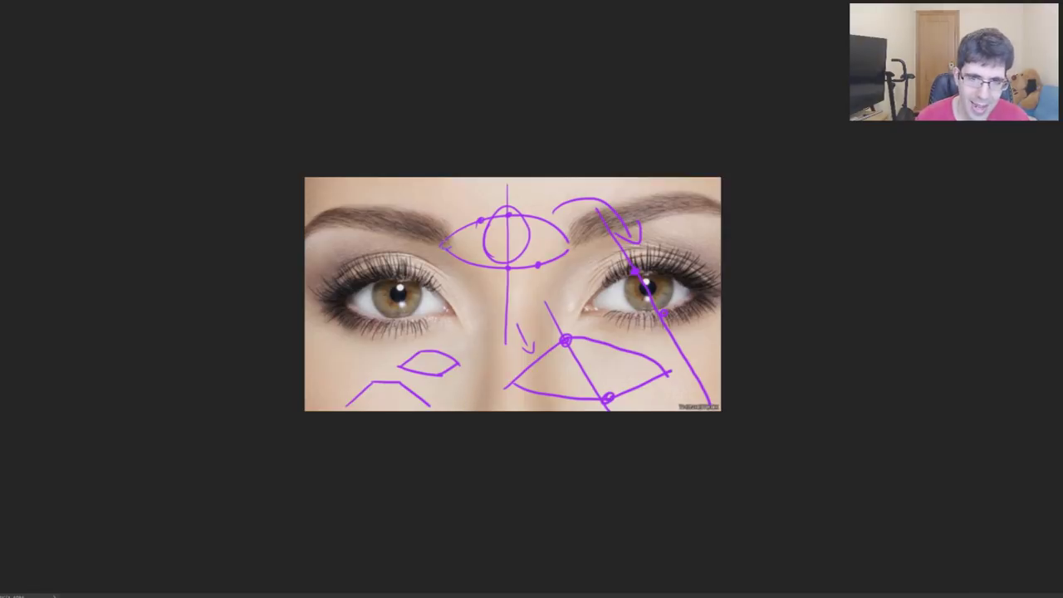
mouse_move(596, 292)
mouse_down()
mouse_move(580, 317)
mouse_move(595, 300)
mouse_move(586, 310)
mouse_up()
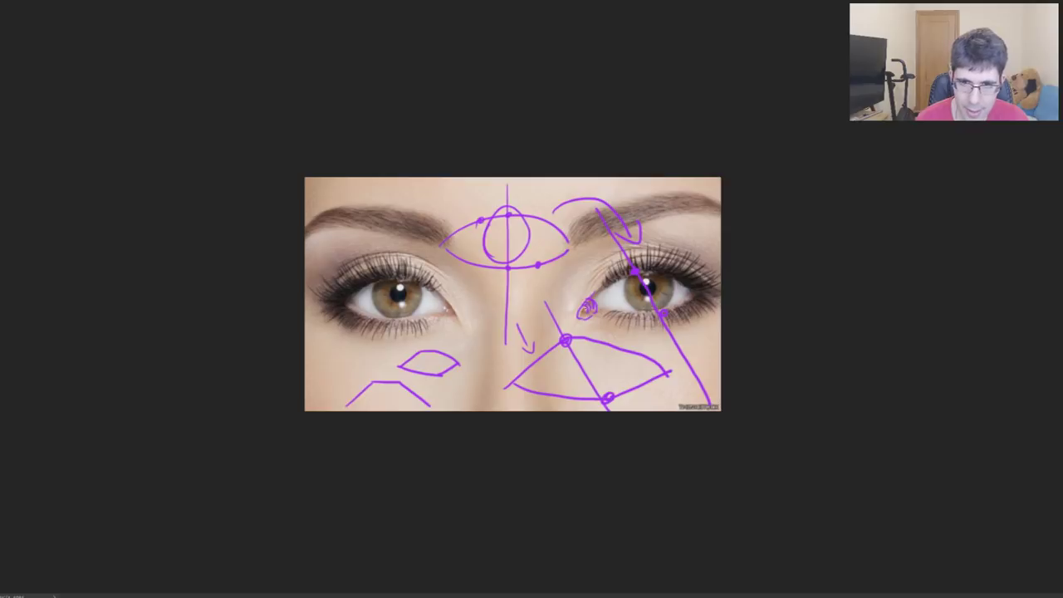
- Circle the right iris and overlay a construction circle with crosshair and concentric rings on the left eye
drag(596, 297, 595, 309)
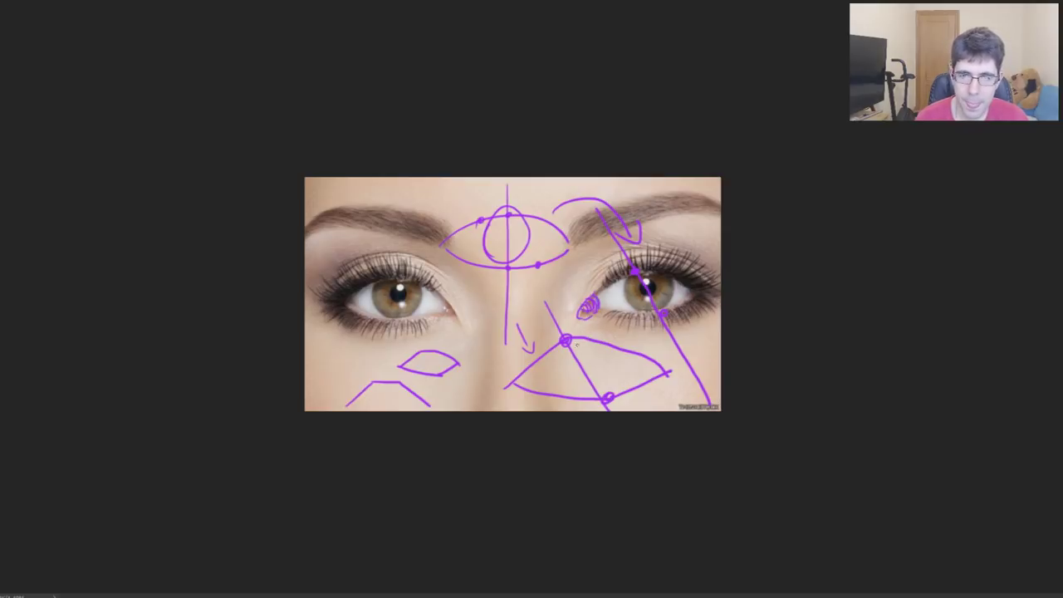
drag(631, 269, 664, 264)
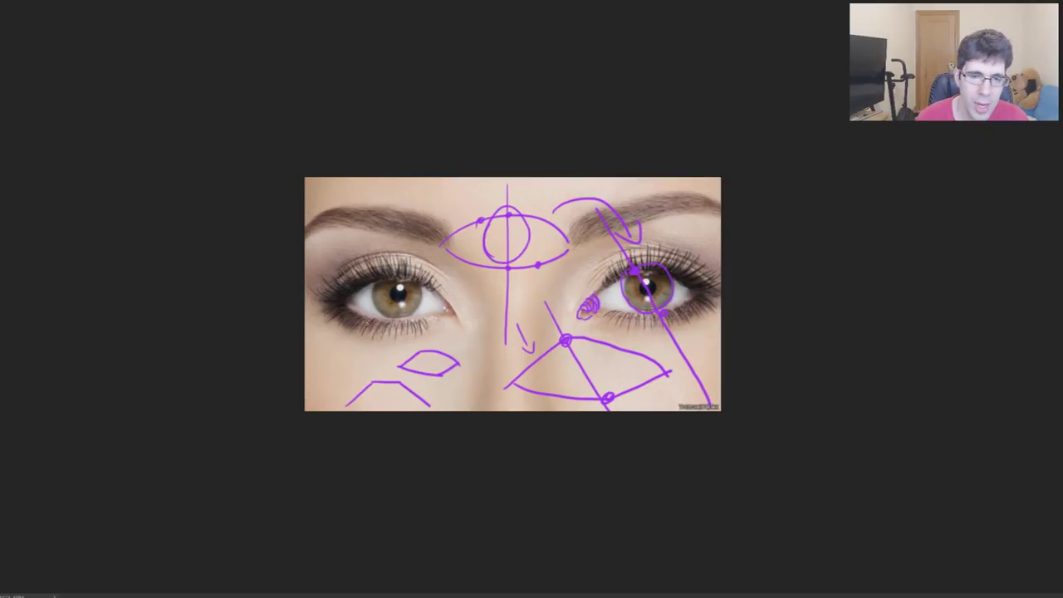
mouse_move(372, 198)
mouse_down()
mouse_move(324, 249)
mouse_move(415, 266)
mouse_move(358, 193)
mouse_move(382, 353)
mouse_up()
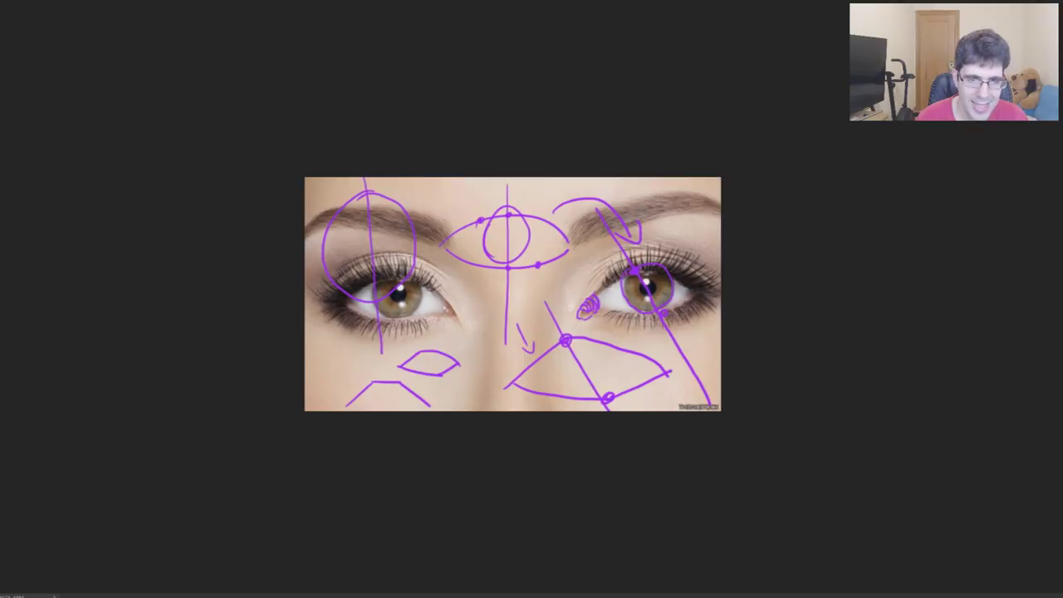
drag(304, 254, 405, 240)
key(ctrl+z)
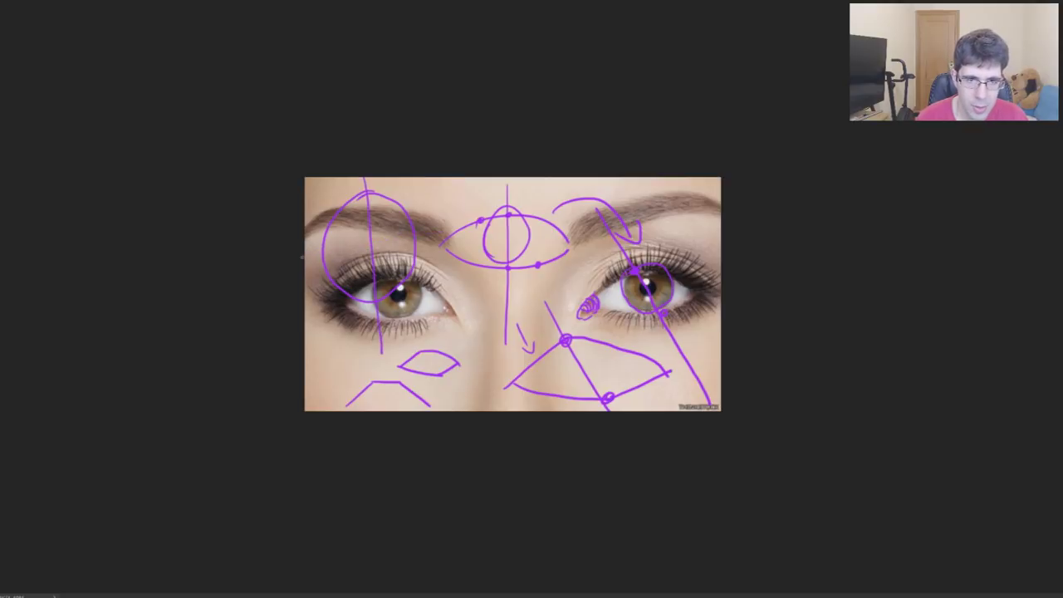
drag(304, 255, 448, 237)
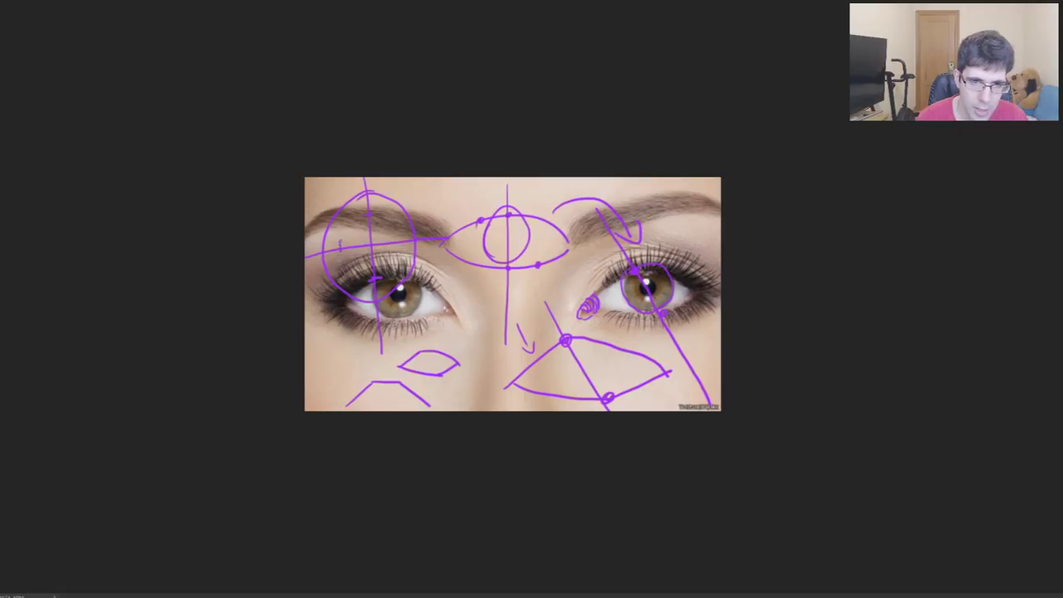
mouse_move(390, 237)
mouse_down()
mouse_move(357, 241)
mouse_move(386, 249)
mouse_move(370, 240)
mouse_move(372, 259)
mouse_up()
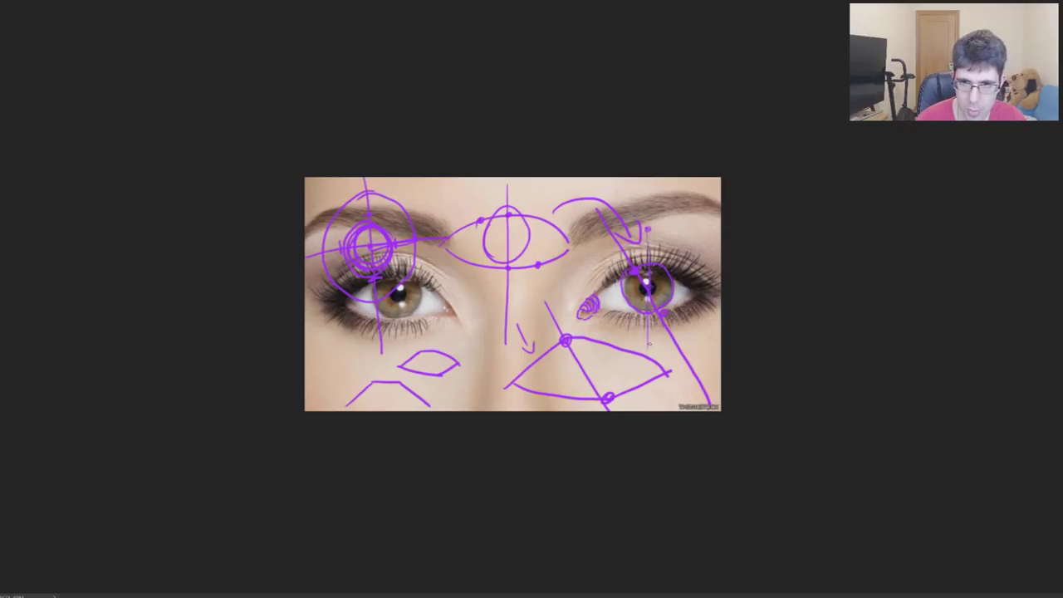
- Draw construction circles around the right eye and remove a stray stroke
mouse_move(648, 231)
mouse_down()
mouse_move(606, 291)
mouse_move(706, 324)
mouse_move(602, 316)
mouse_move(646, 232)
mouse_move(679, 359)
mouse_up()
drag(586, 300, 680, 237)
drag(594, 322, 587, 338)
drag(602, 272, 646, 341)
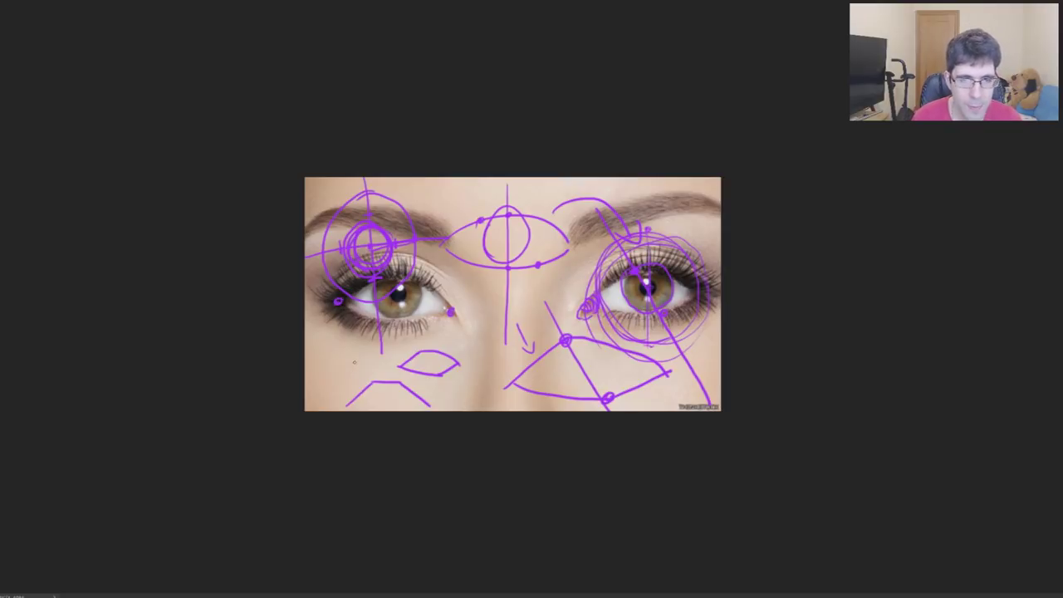
key(ctrl+z)
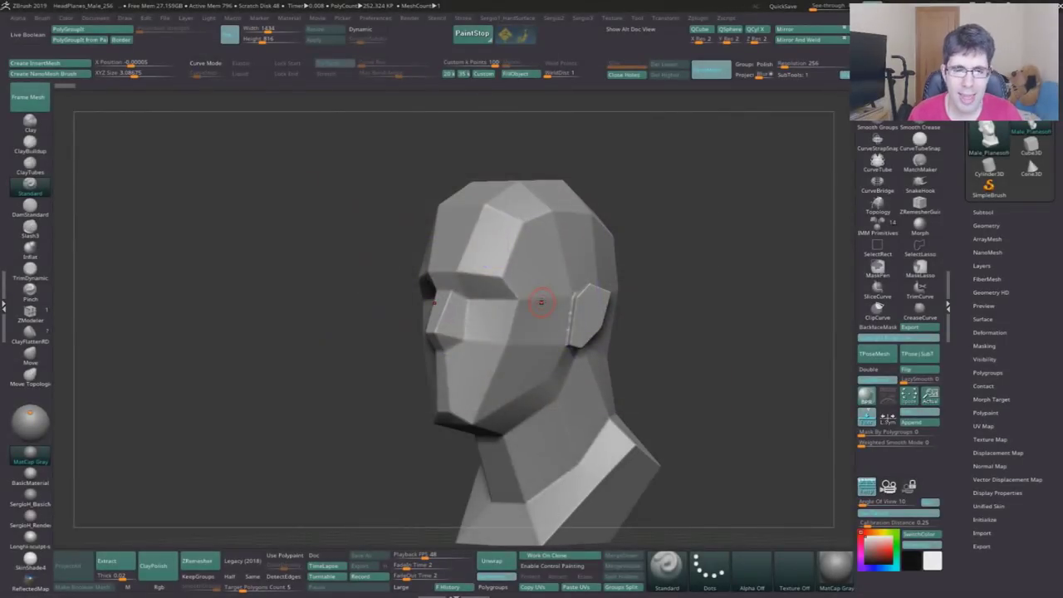
- With a much smaller Draw Size, carve mirrored upper eyelid creases and fuller lower lids
mouse_move(540, 301)
right_down()
mouse_move(681, 352)
mouse_move(634, 321)
mouse_move(486, 332)
right_up()
key(s)
drag(477, 326, 455, 325)
key(s)
click(455, 347)
right_drag(455, 347, 465, 351)
mouse_move(462, 352)
mouse_down()
mouse_move(480, 322)
mouse_move(540, 311)
mouse_move(487, 357)
mouse_move(550, 339)
mouse_up()
mouse_move(480, 349)
mouse_down()
mouse_move(540, 330)
mouse_move(502, 340)
mouse_up()
- Return the head to a framed straight front view and show the Subtool list
right_drag(502, 340, 498, 337)
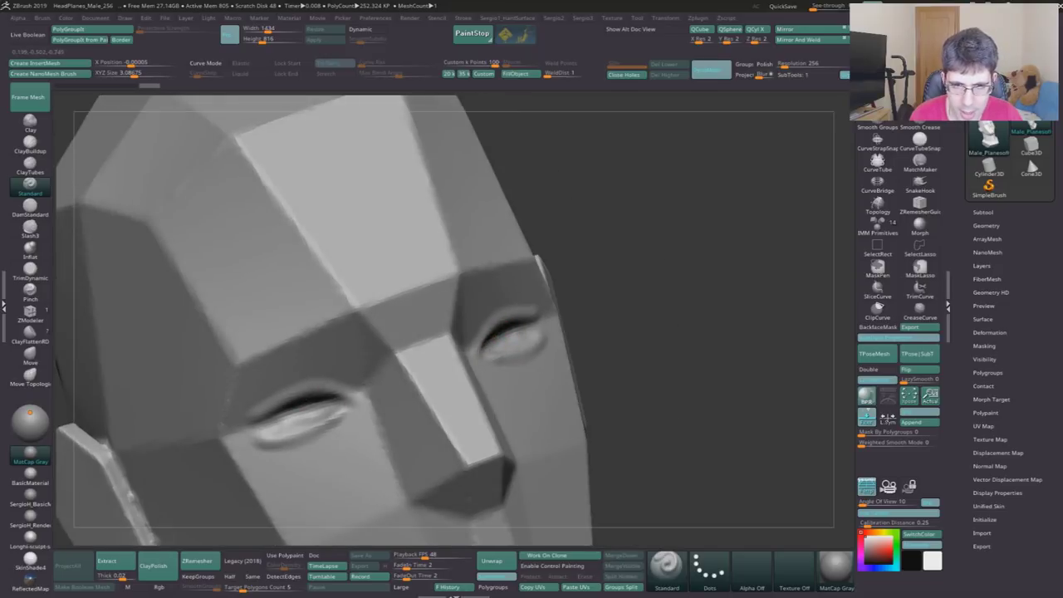
key(ctrl)
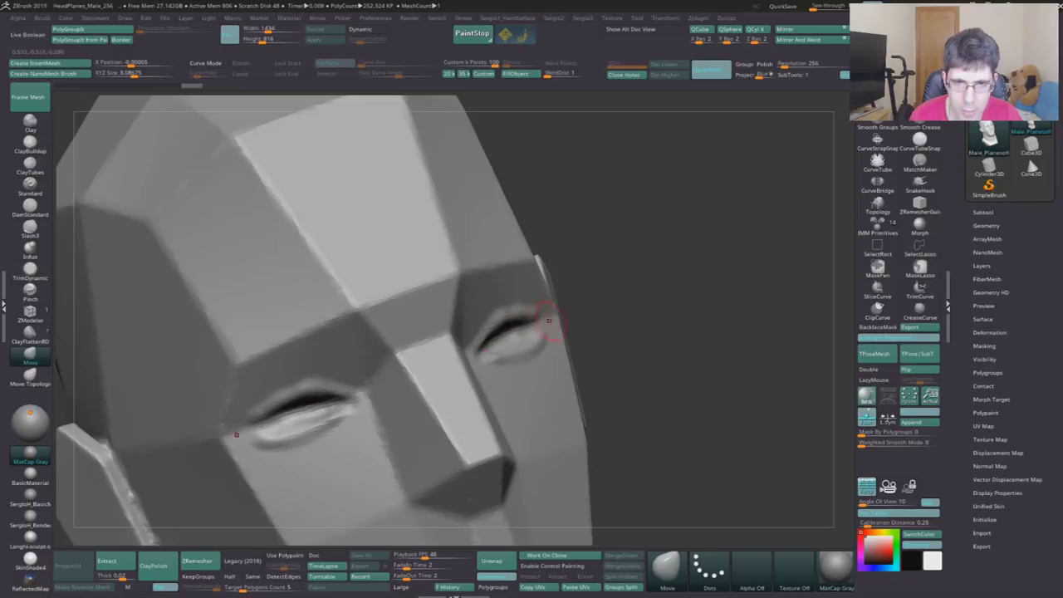
right_drag(516, 307, 531, 315)
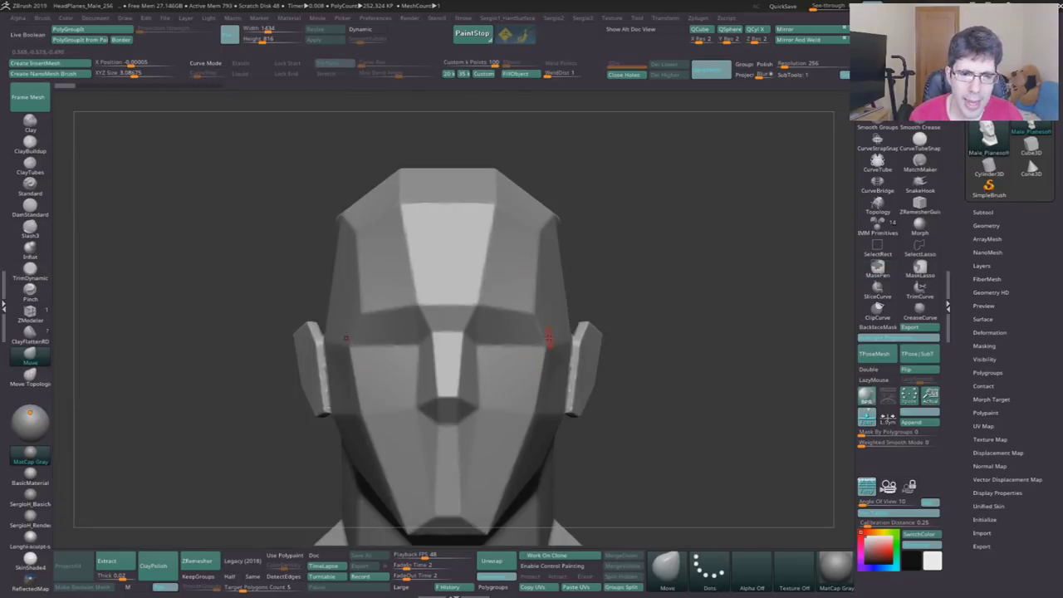
right_drag(548, 335, 523, 352)
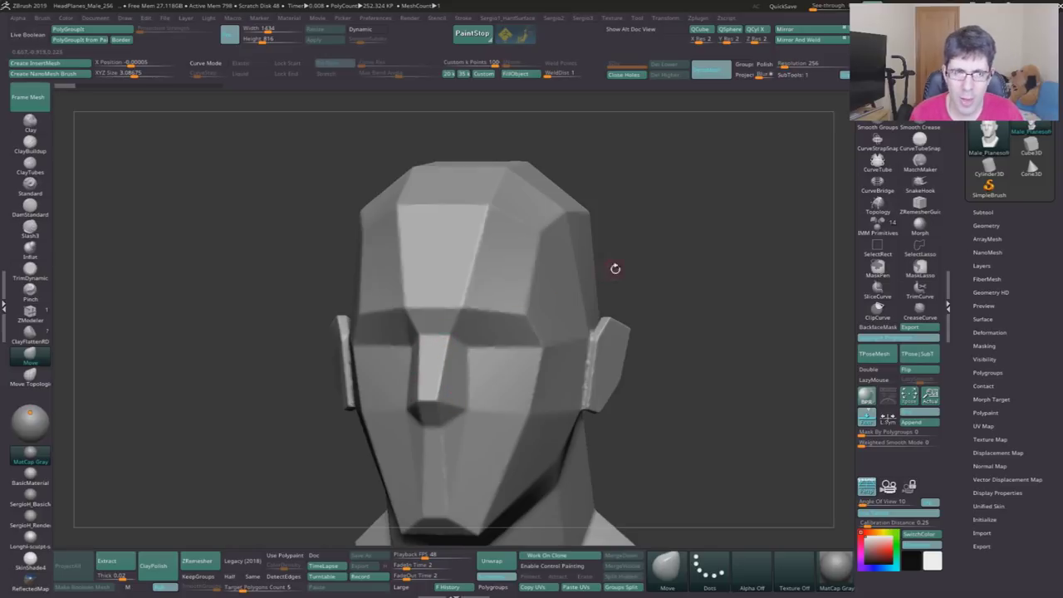
shift+drag(615, 268, 537, 306)
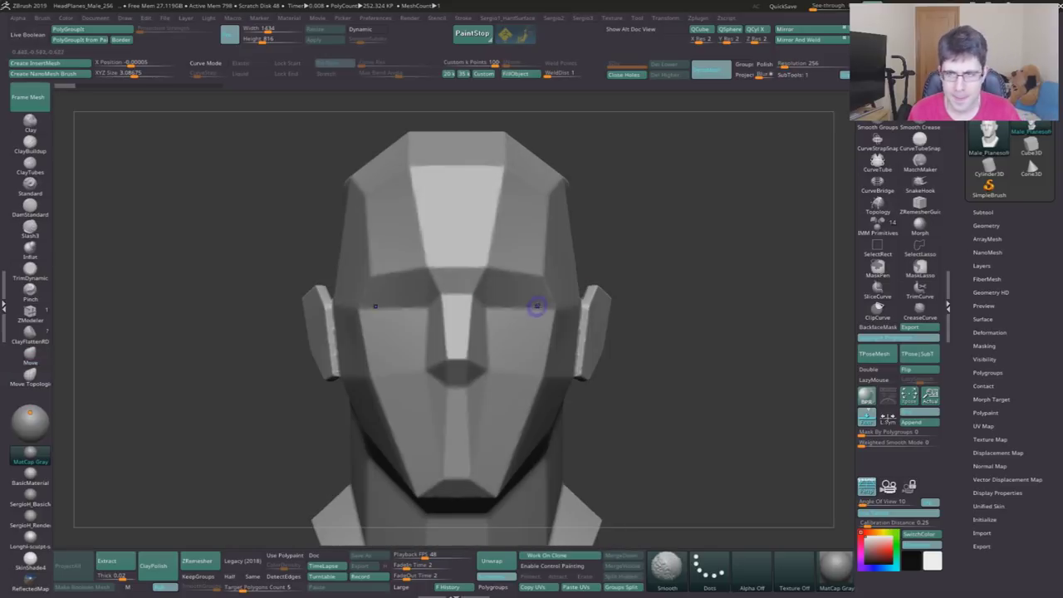
key(f)
click(983, 212)
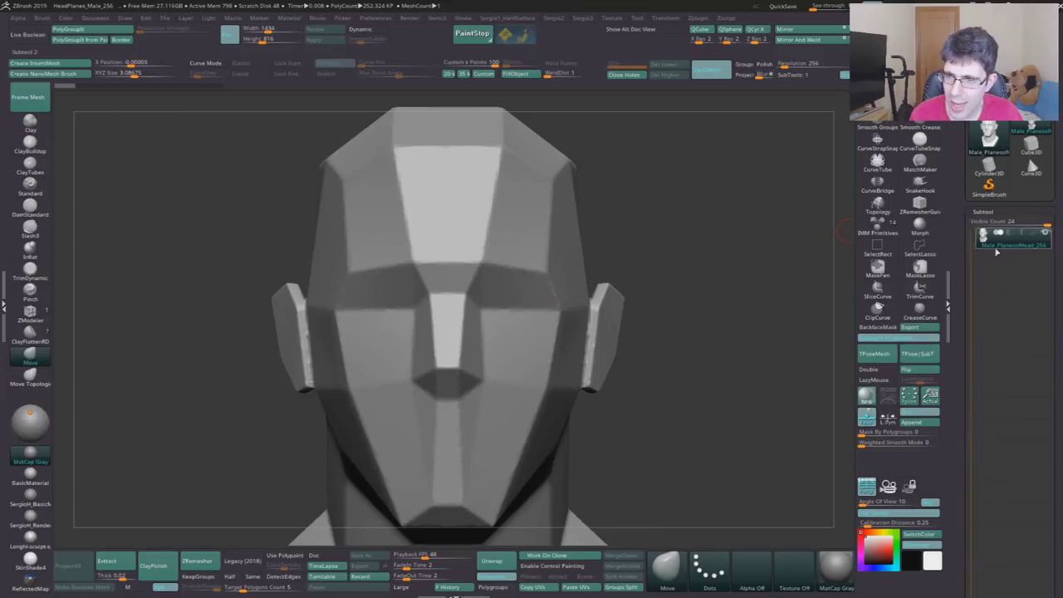
- Append a sphere as a new subtool and make it active for transforming
click(917, 427)
click(523, 457)
alt+click(463, 334)
key(f)
key(w)
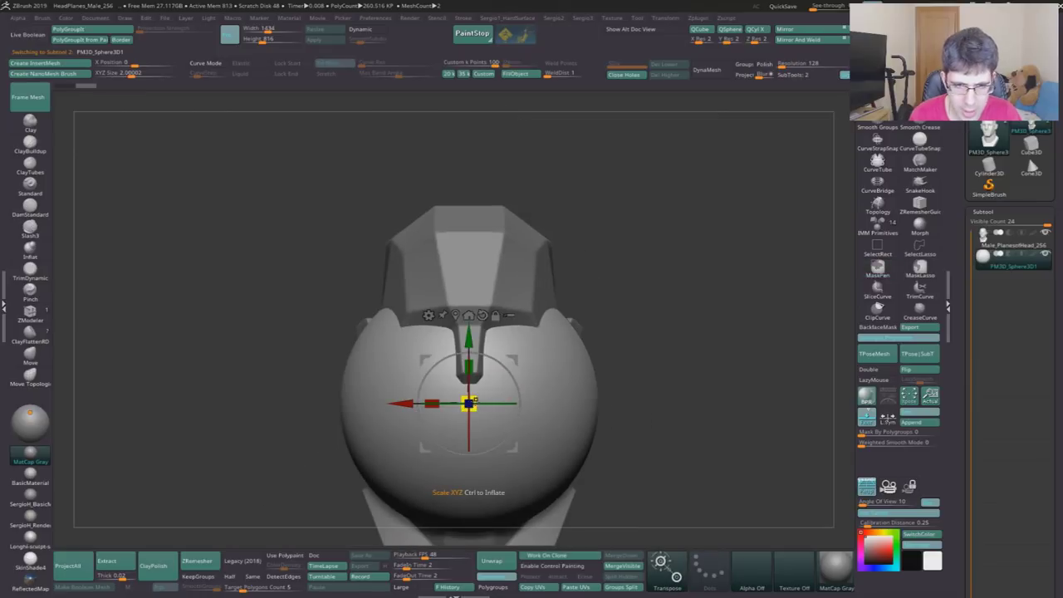
- Move and shrink the sphere into one eye socket, then mirror it to the other eye
drag(631, 382, 697, 374)
drag(339, 329, 287, 354)
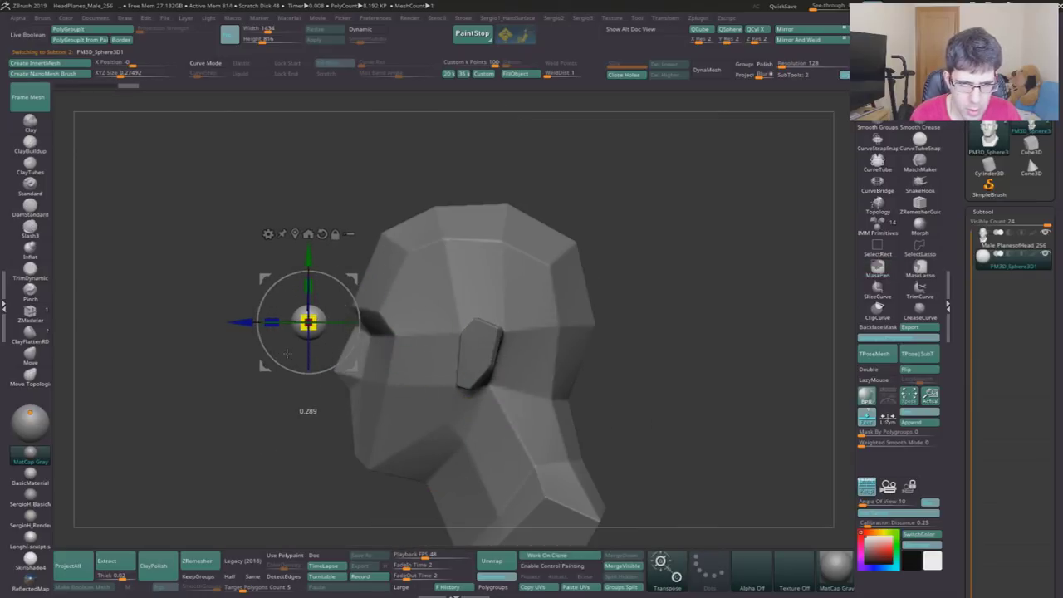
shift+drag(207, 432, 465, 432)
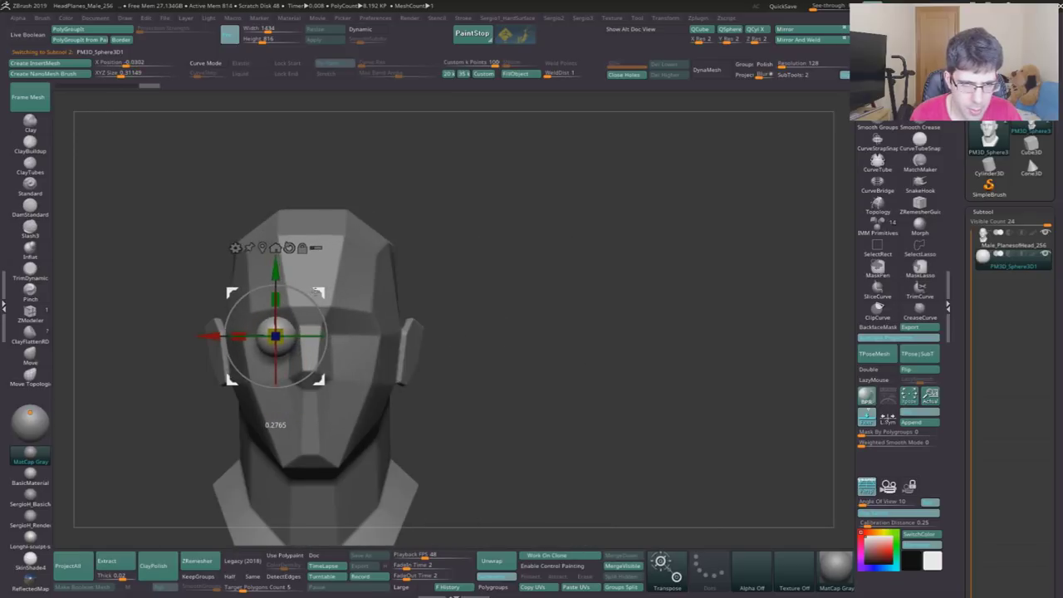
shift+drag(465, 373, 189, 334)
mouse_move(390, 342)
mouse_down()
mouse_move(249, 342)
mouse_move(289, 346)
mouse_up()
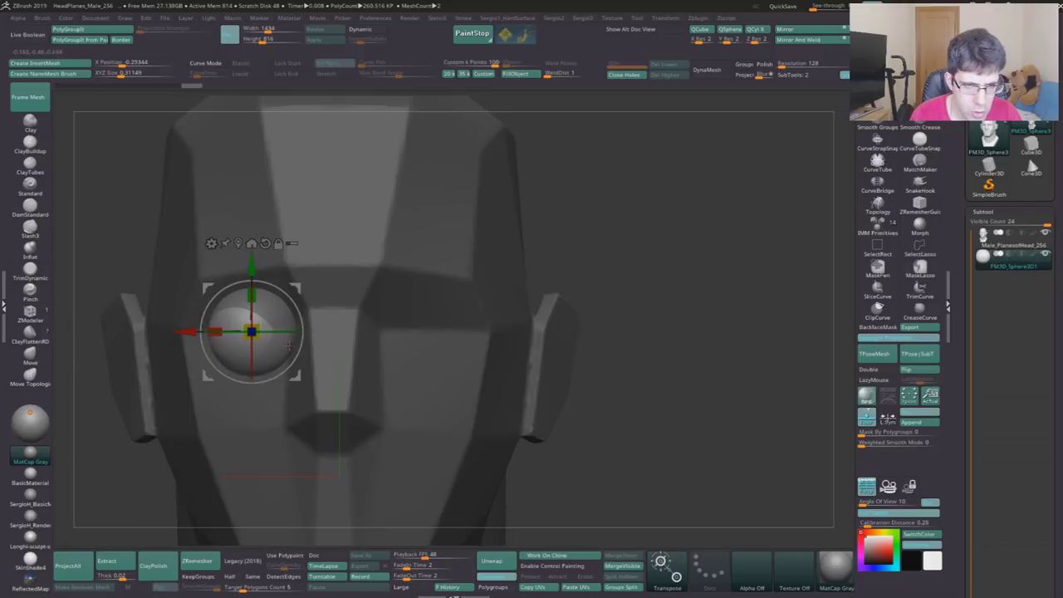
drag(251, 330, 254, 326)
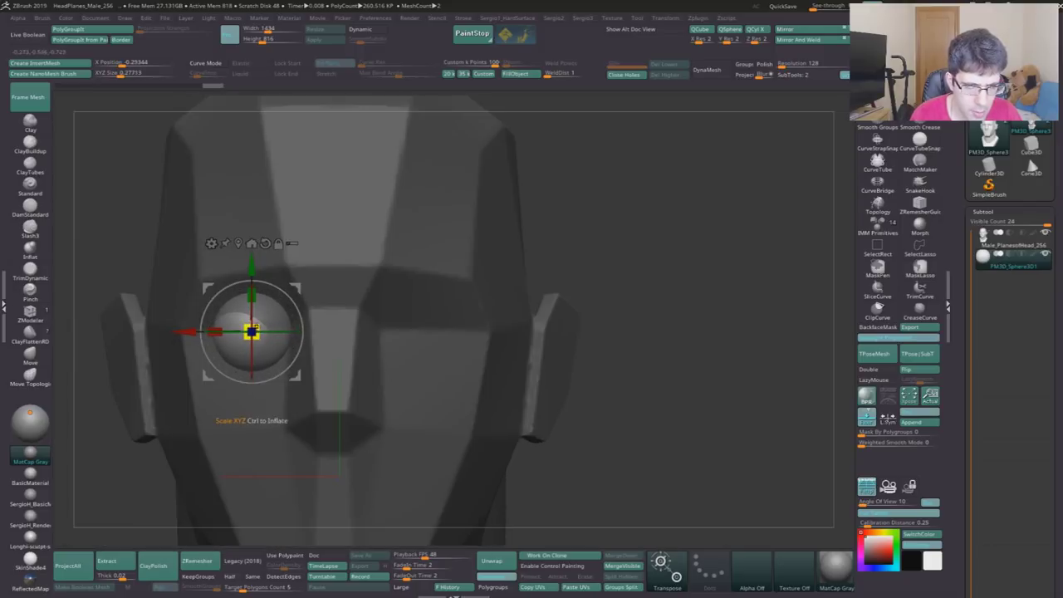
key(q)
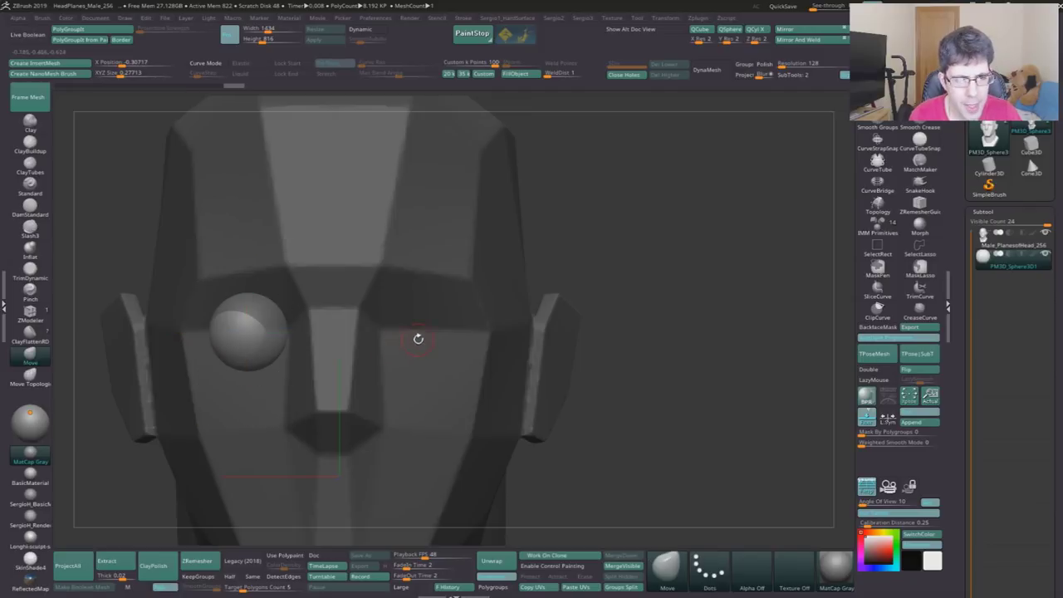
alt+drag(413, 342, 557, 158)
click(797, 39)
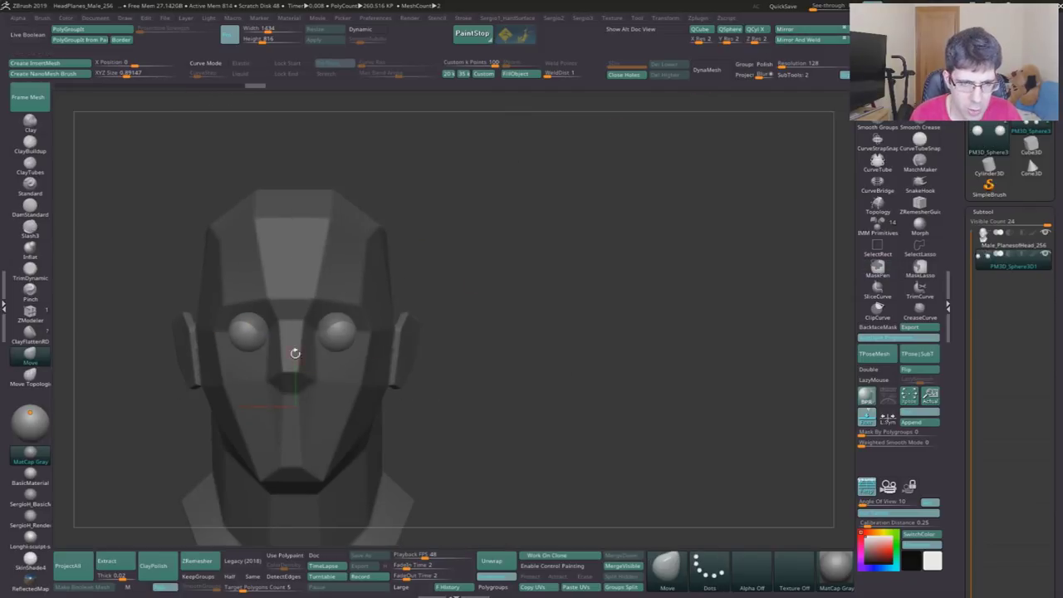
- On the head, build up the brow, sockets and upper and lower lids with the ClayBuildup brush
alt+right_drag(301, 359, 440, 358)
alt+click(357, 362)
key(b)
key(c)
key(b)
key(s)
mouse_move(420, 343)
mouse_down()
mouse_move(453, 337)
mouse_move(440, 380)
mouse_move(473, 383)
mouse_up()
mouse_move(447, 325)
mouse_down()
mouse_move(489, 332)
mouse_move(456, 387)
mouse_move(496, 359)
mouse_move(470, 328)
mouse_move(453, 378)
mouse_move(472, 325)
mouse_move(457, 380)
mouse_up()
drag(425, 383, 491, 357)
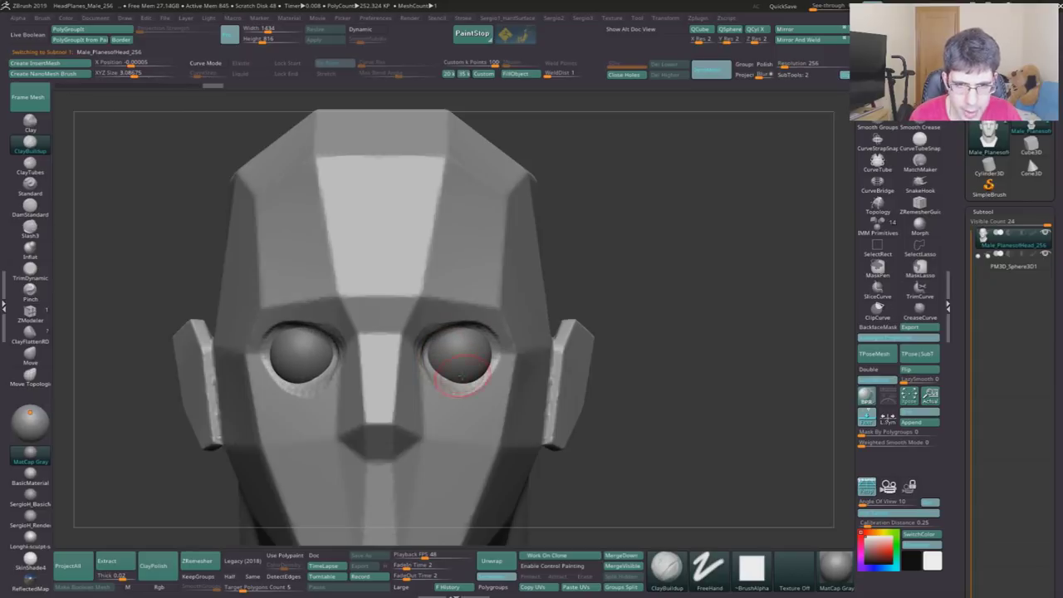
- Reshape both sockets to reveal more eyeball, then duplicate the eyeball subtool as PM3D_Sphere3D2
drag(469, 373, 439, 349)
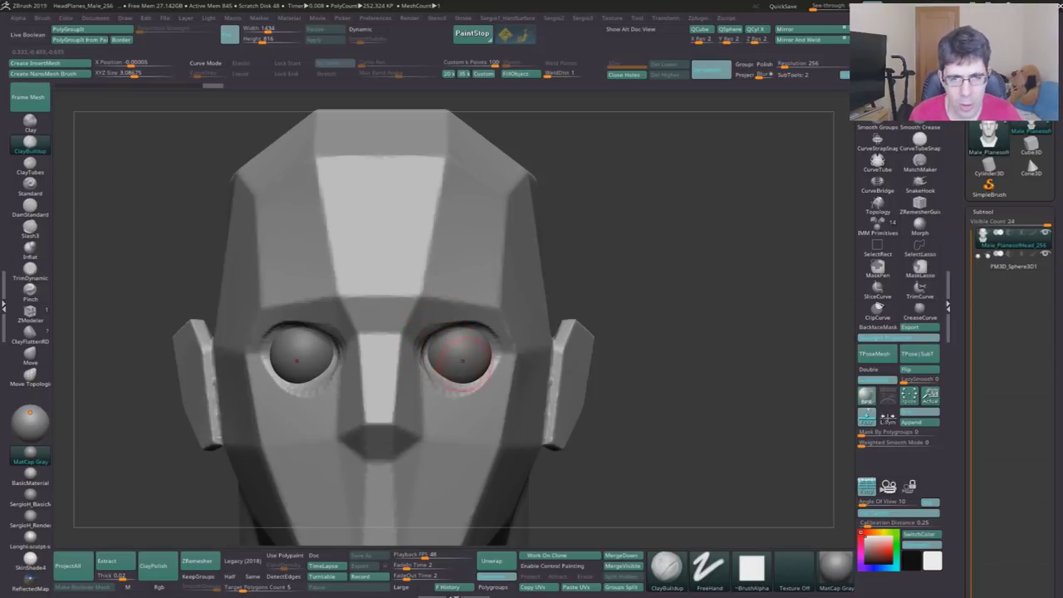
alt+click(470, 352)
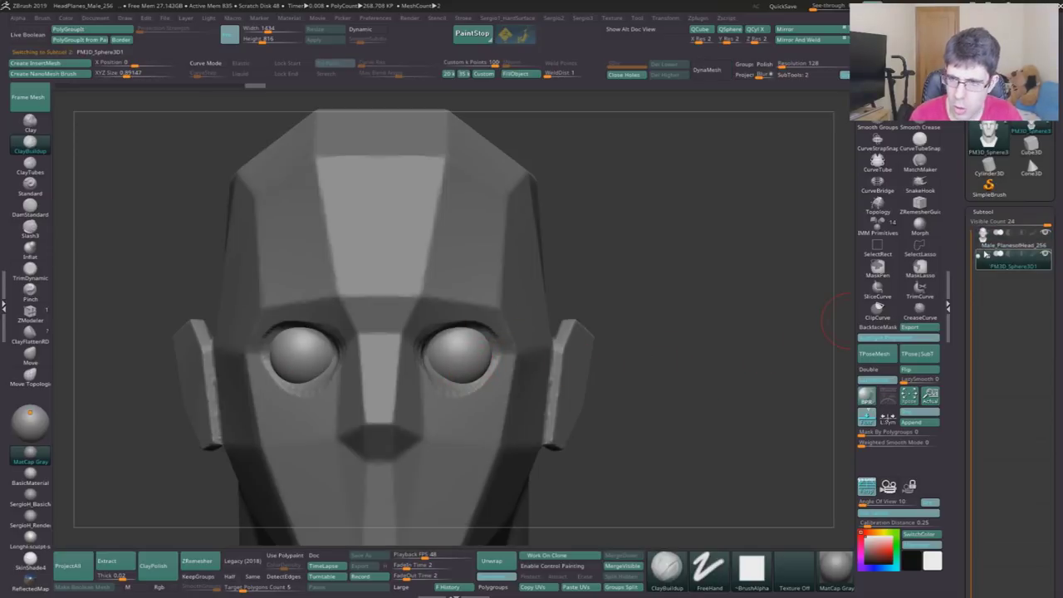
key(ctrl+shift+d)
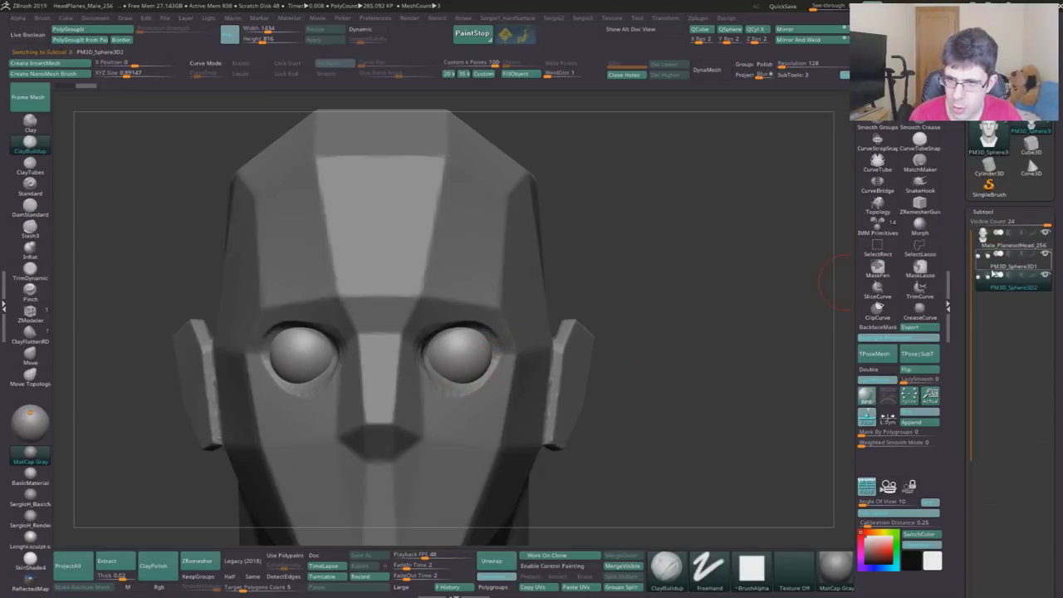
- Hide the upper halves of both spheres, group the lower halves, and unhide all to get two polygroups
key(f)
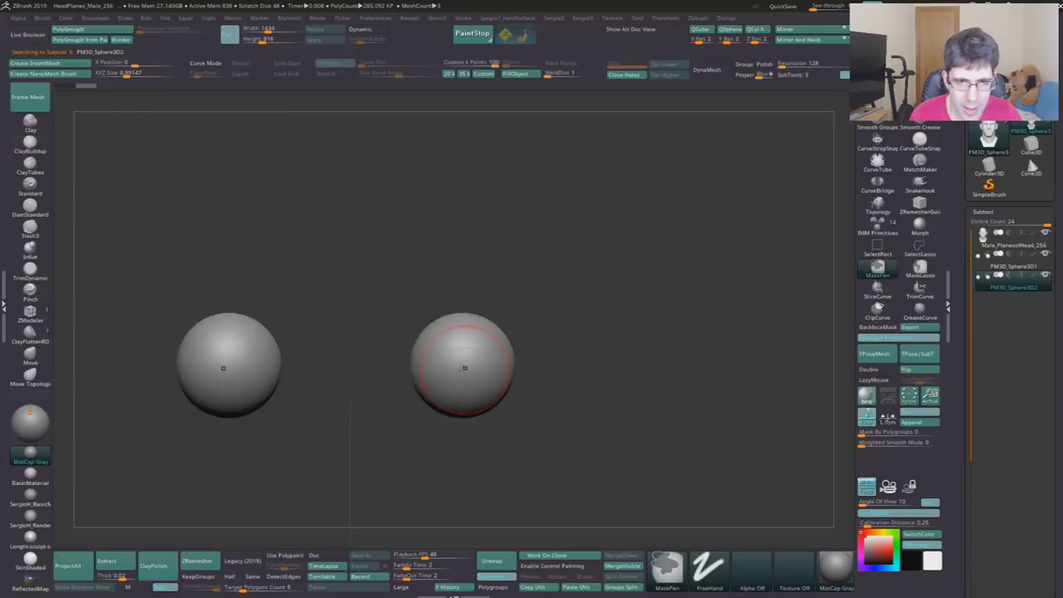
key(shift+f)
ctrl+shift+drag(670, 393, 200, 292)
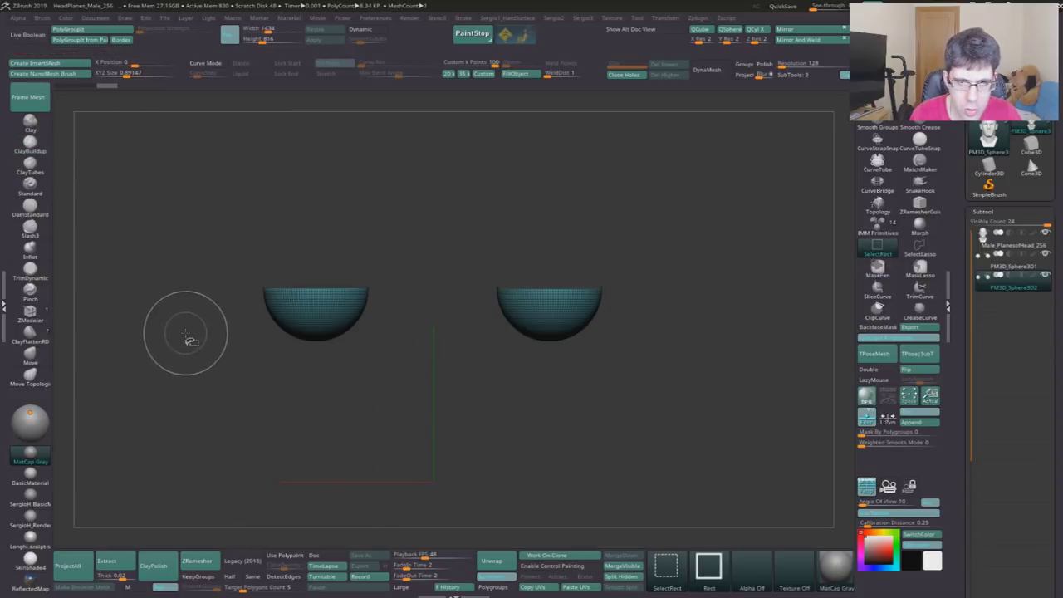
ctrl+shift+click(449, 325)
key(f)
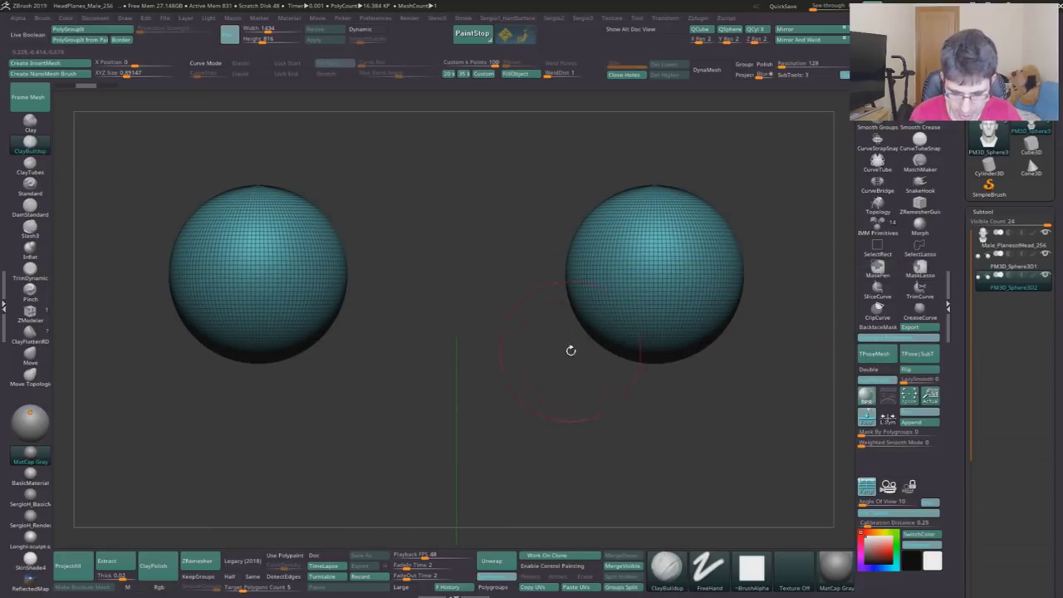
drag(586, 349, 532, 383)
drag(749, 427, 704, 413)
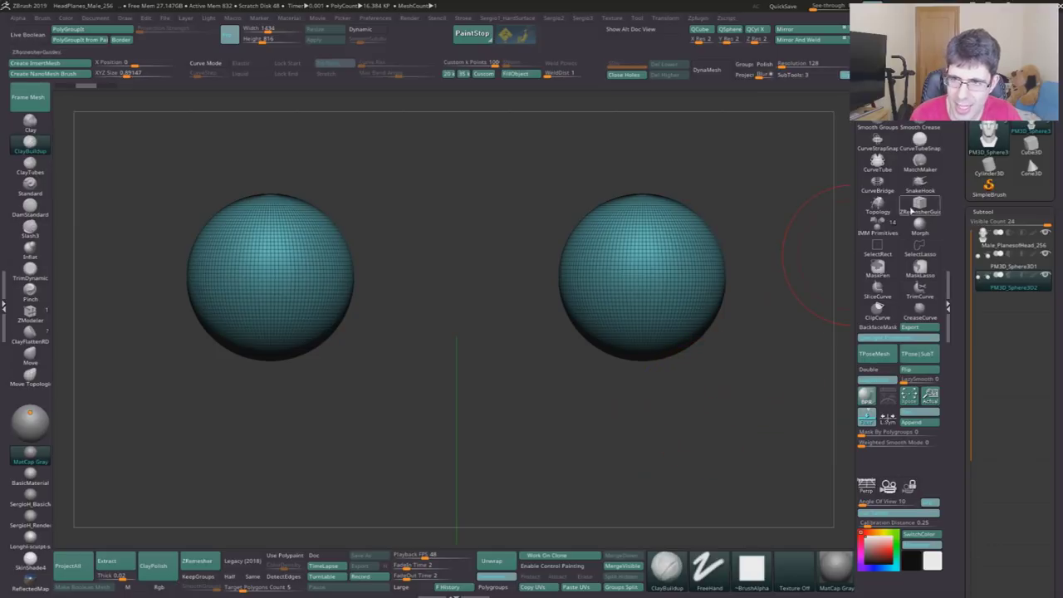
mouse_move(772, 406)
ctrl+shift+mouse_down()
mouse_move(85, 288)
mouse_move(84, 277)
ctrl+shift+mouse_up()
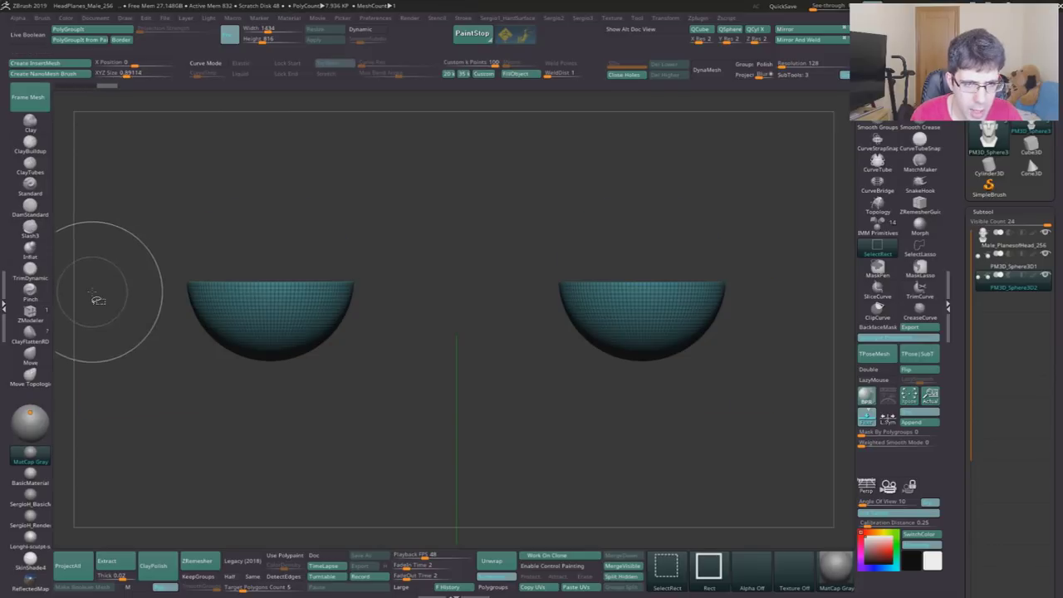
mouse_move(473, 317)
shift+mouse_down()
mouse_move(408, 308)
mouse_move(462, 318)
shift+mouse_up()
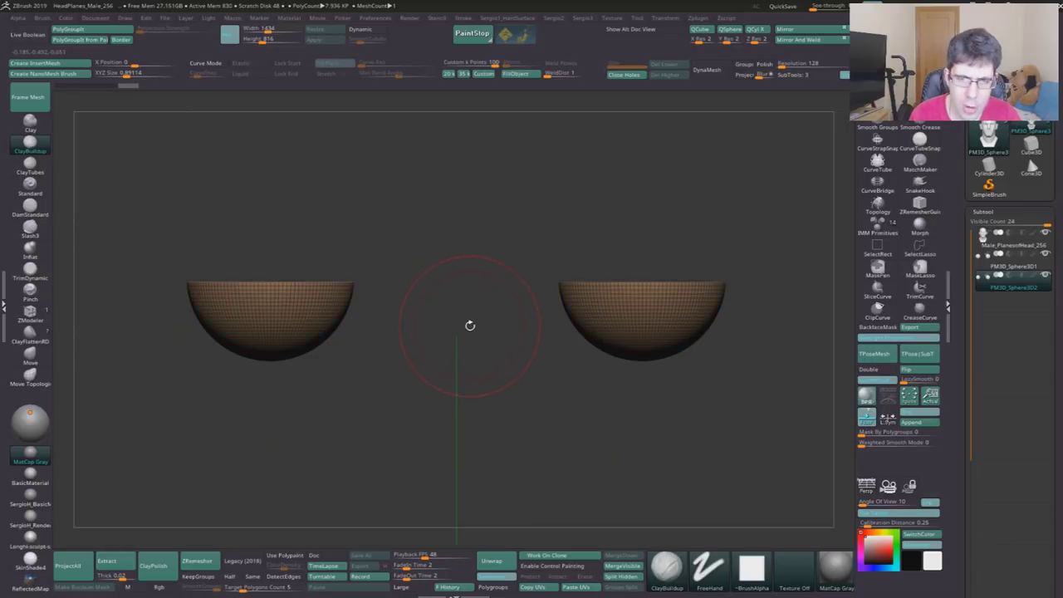
ctrl+shift+click(473, 350)
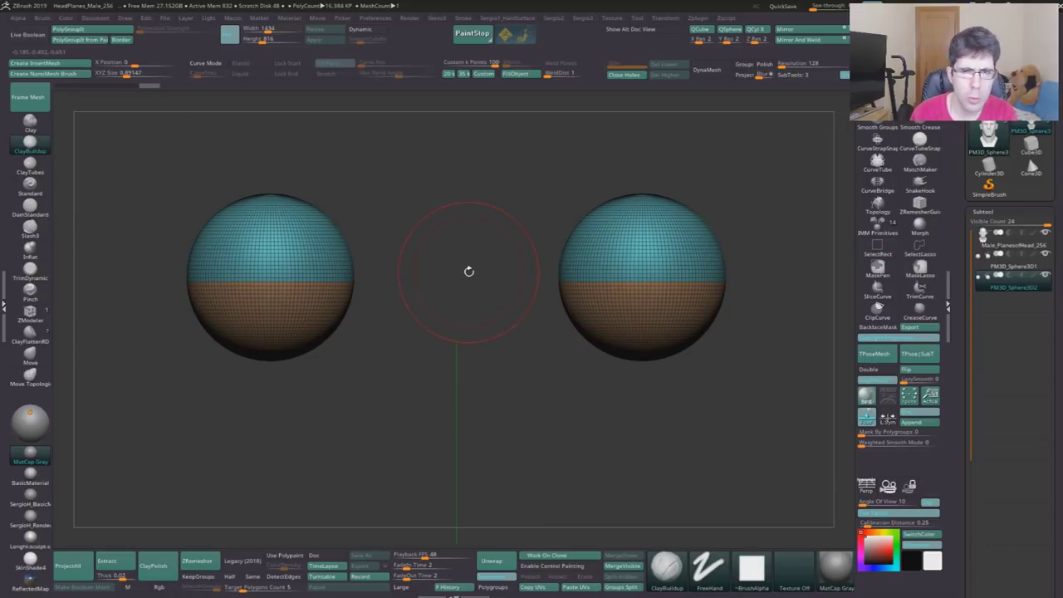
mouse_move(693, 194)
mouse_down()
mouse_move(706, 174)
mouse_move(636, 266)
mouse_up()
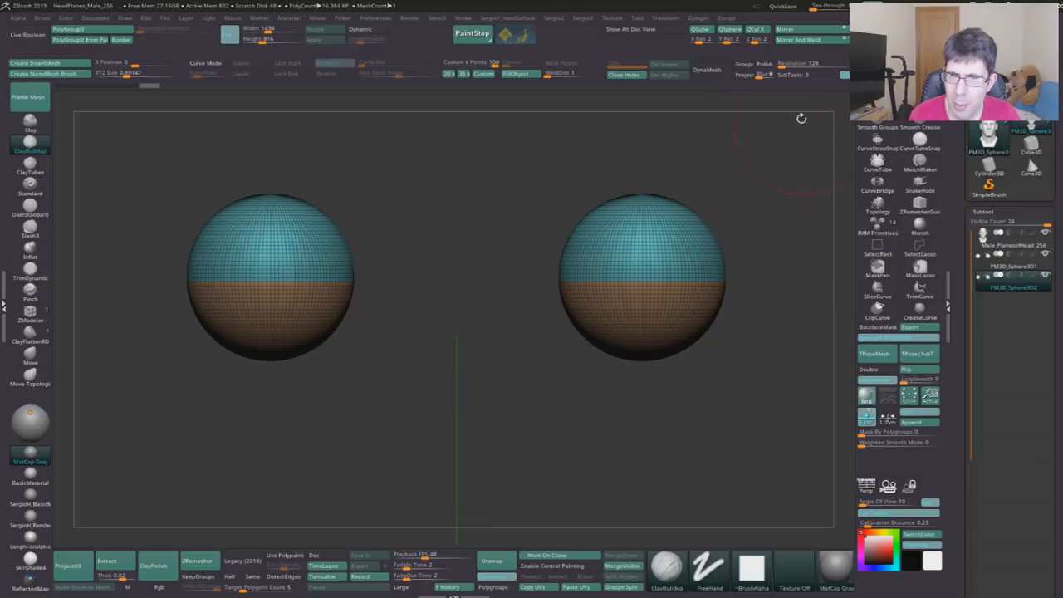
- DynaMesh the eyeball copies at resolution 376, keeping separate upper and lower halves
click(996, 366)
click(994, 374)
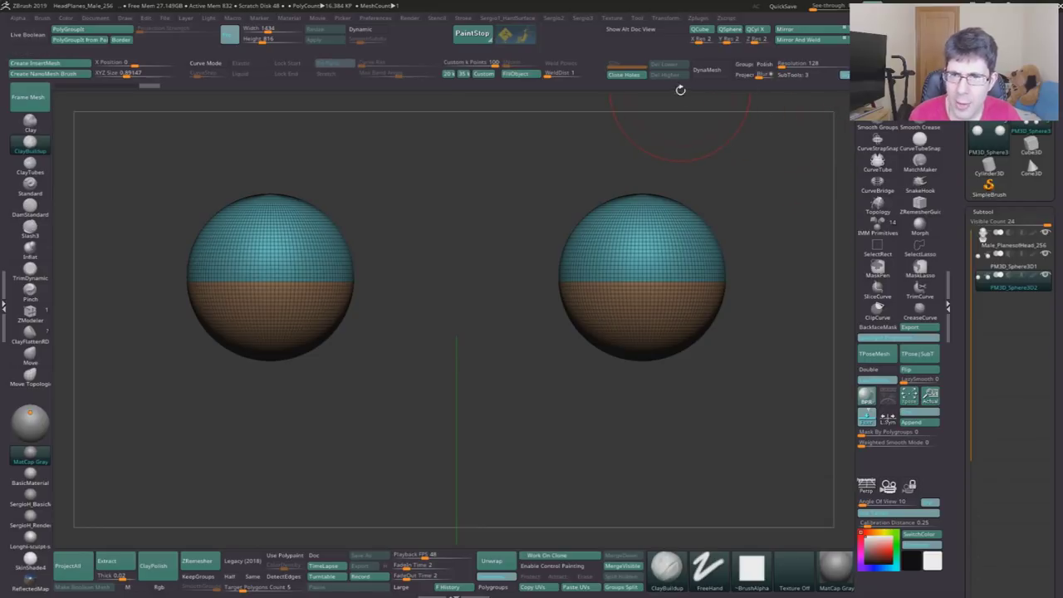
click(719, 73)
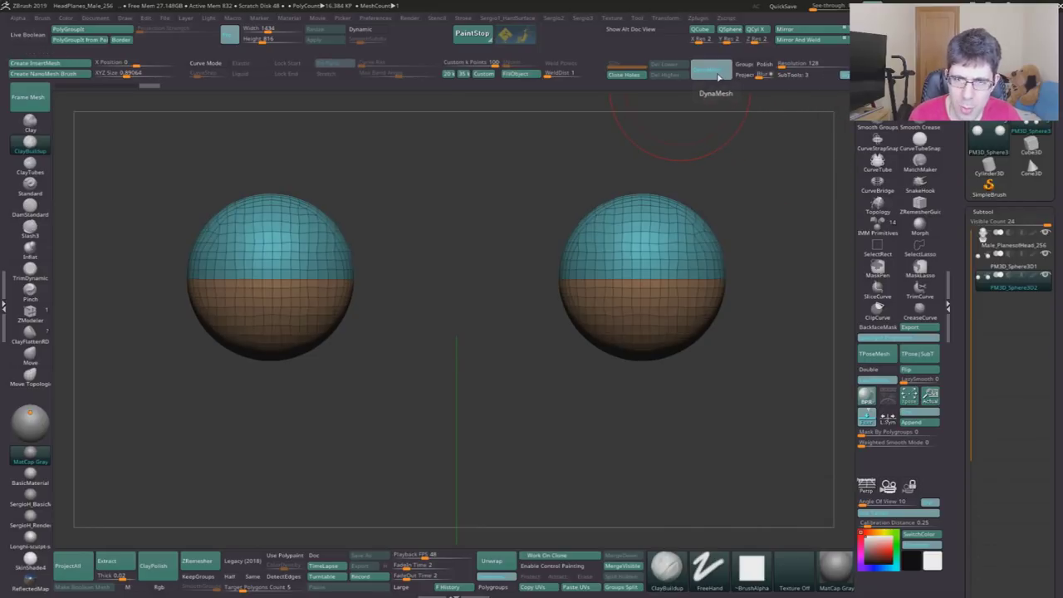
key(shift+f)
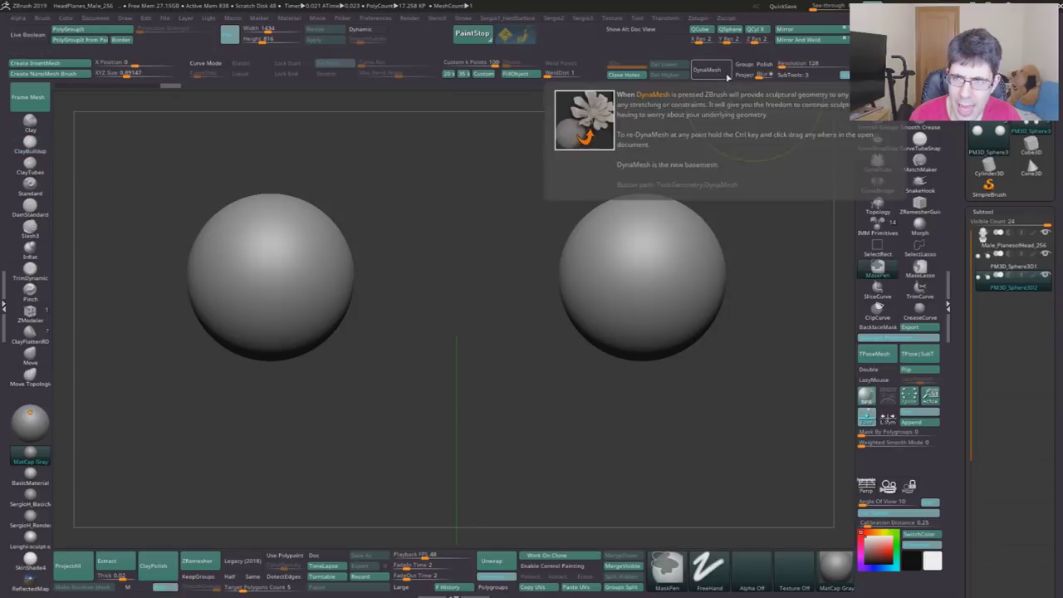
click(793, 63)
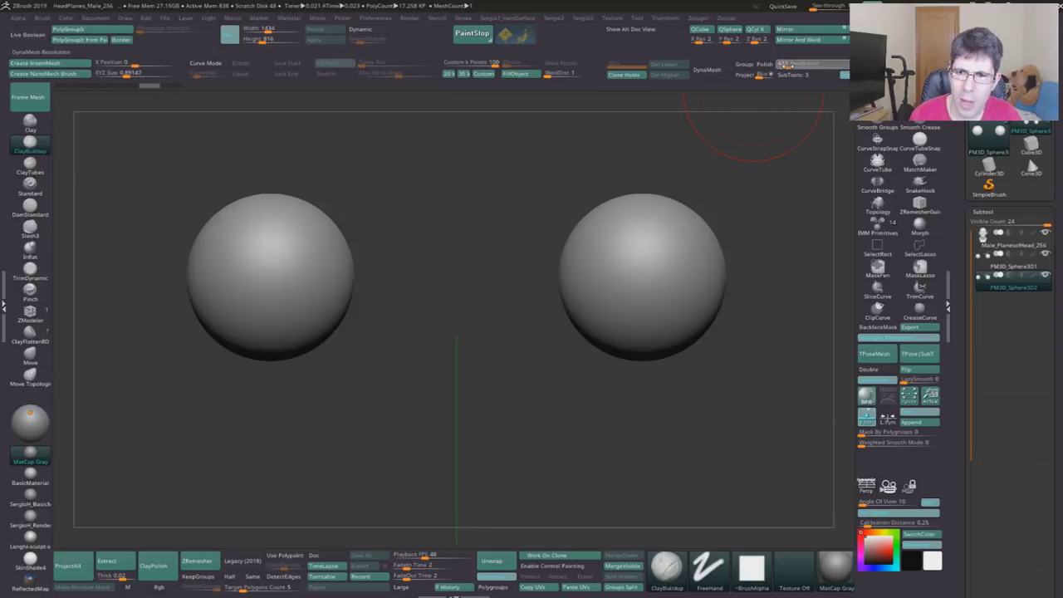
key(Return)
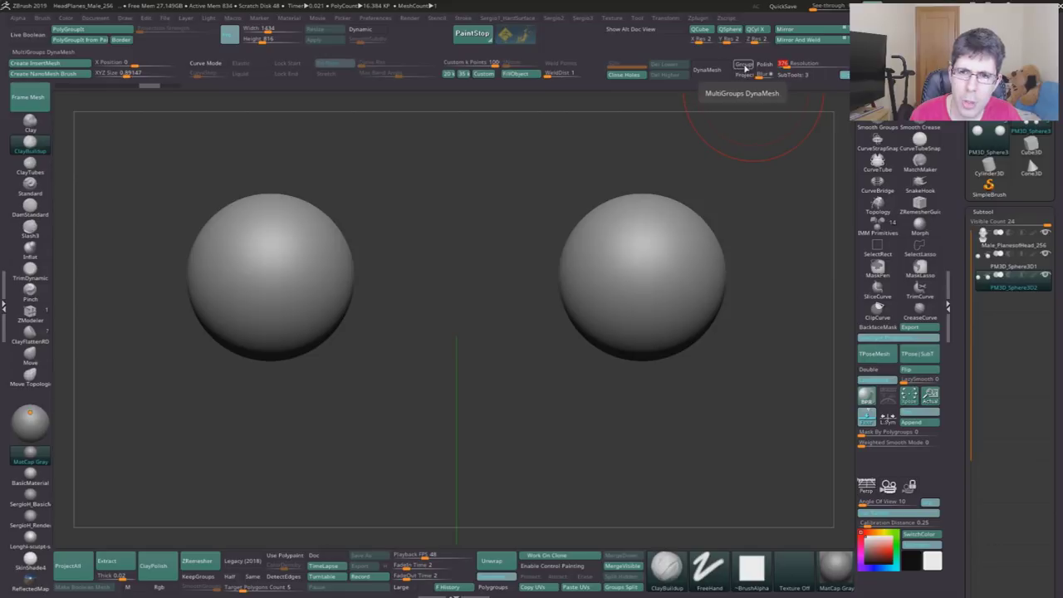
key(shift+f)
ctrl+right_drag(648, 295, 656, 322)
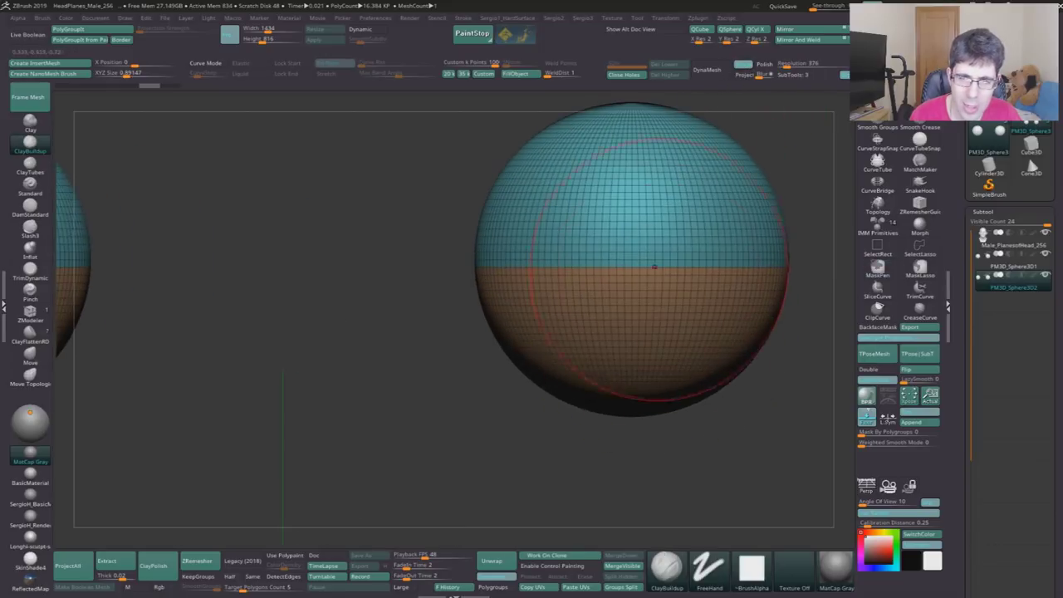
key(f)
click(711, 70)
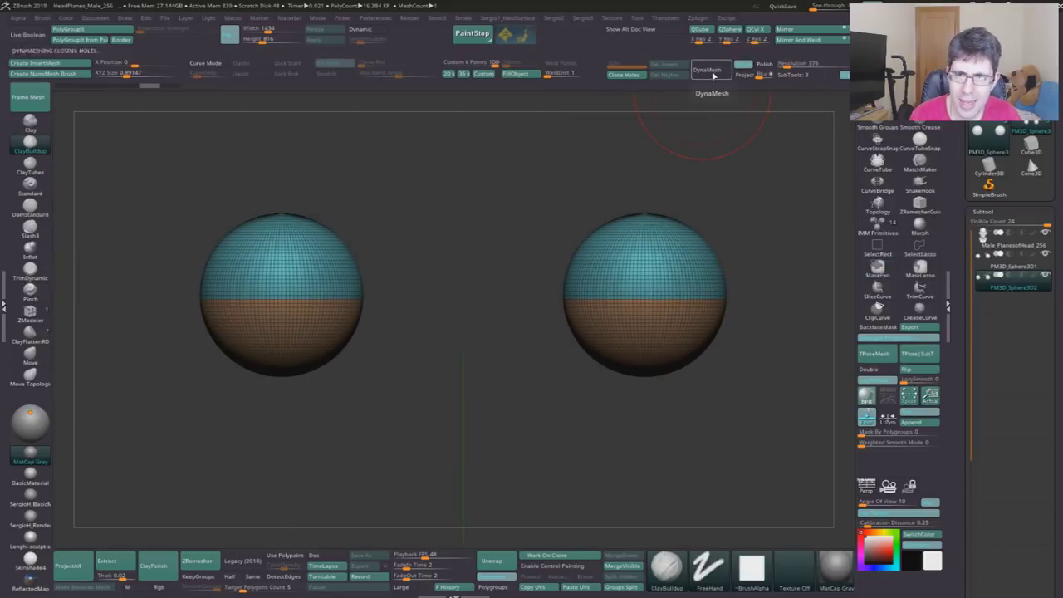
key(ctrl)
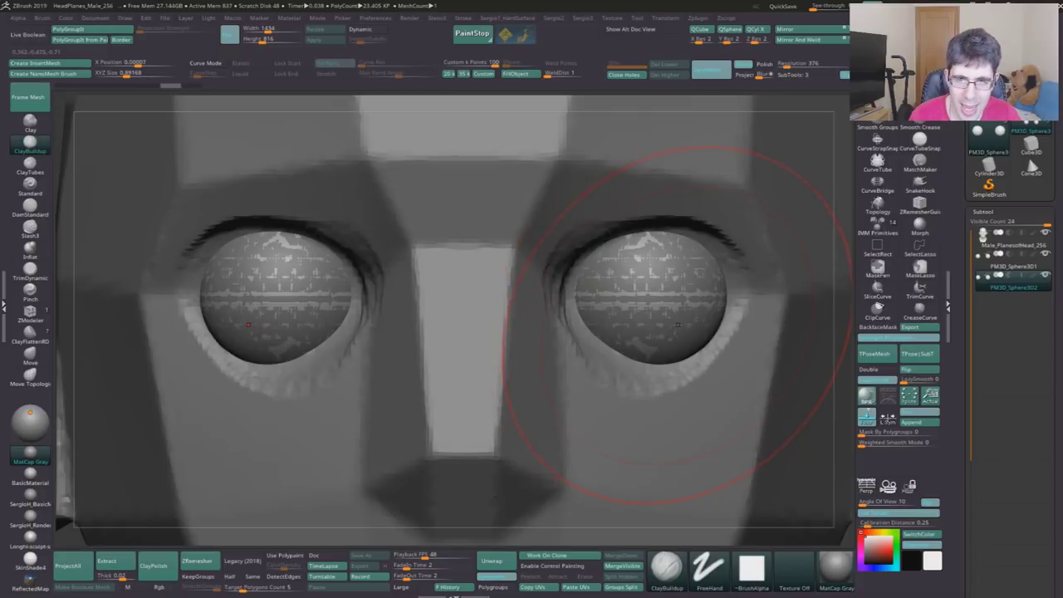
drag(679, 343, 581, 374)
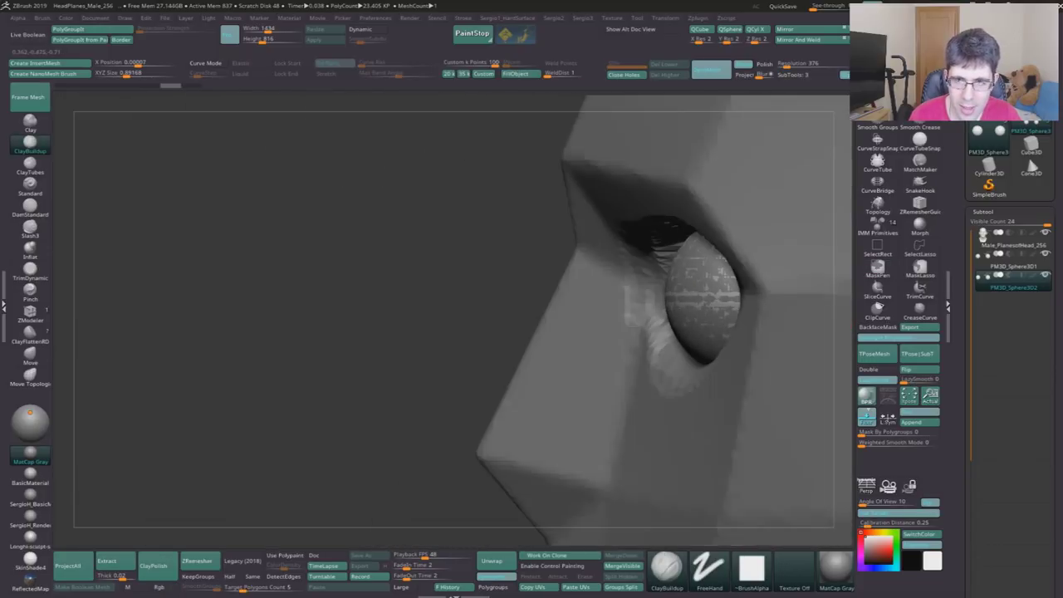
- Switch to the Move brush and push the upper eyelid rim into place around the eyeball
key(b)
key(m)
key(t)
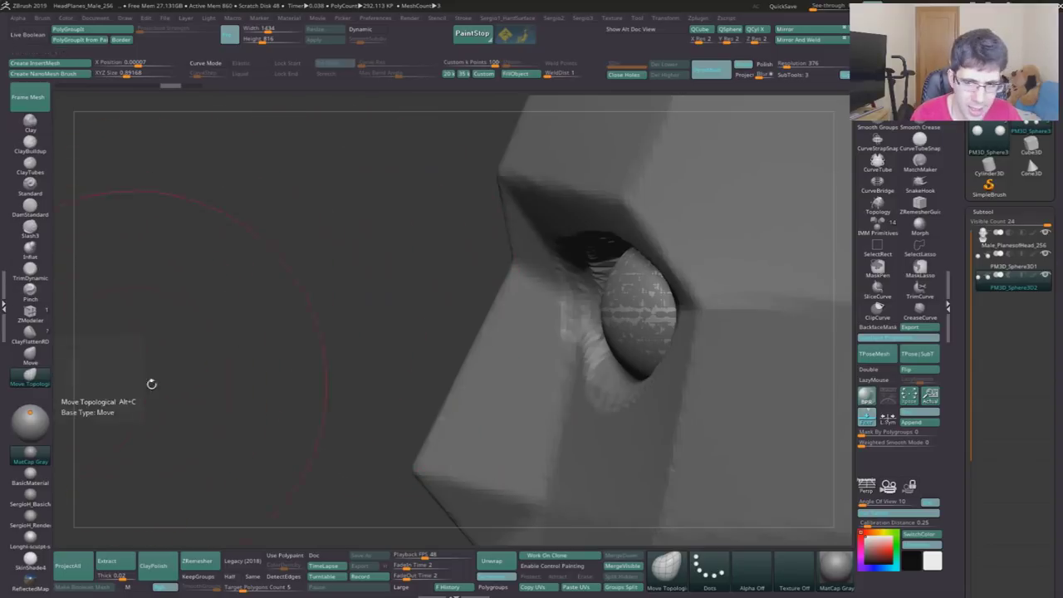
key(b)
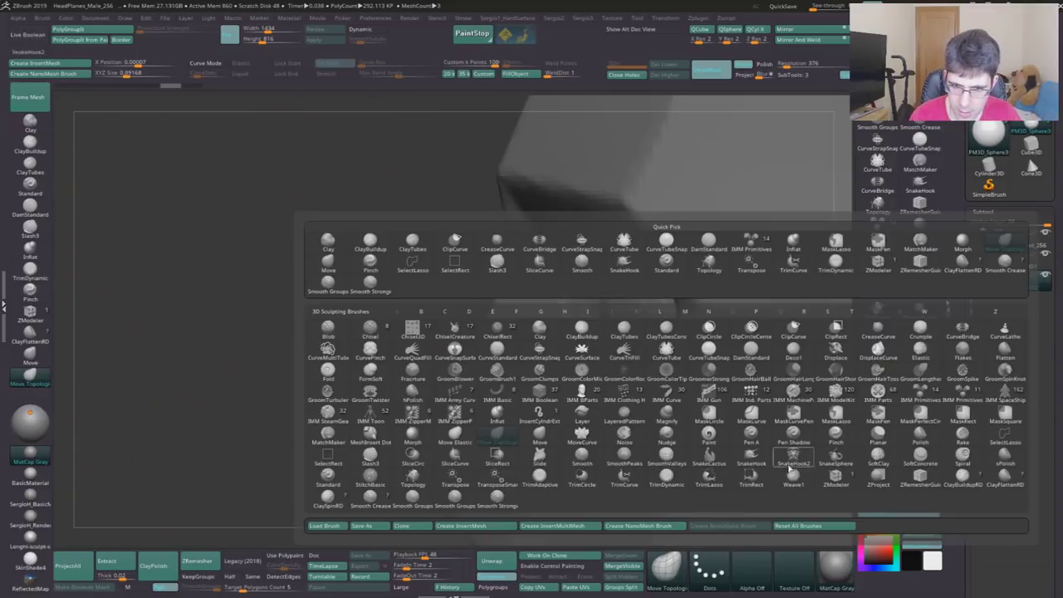
click(530, 440)
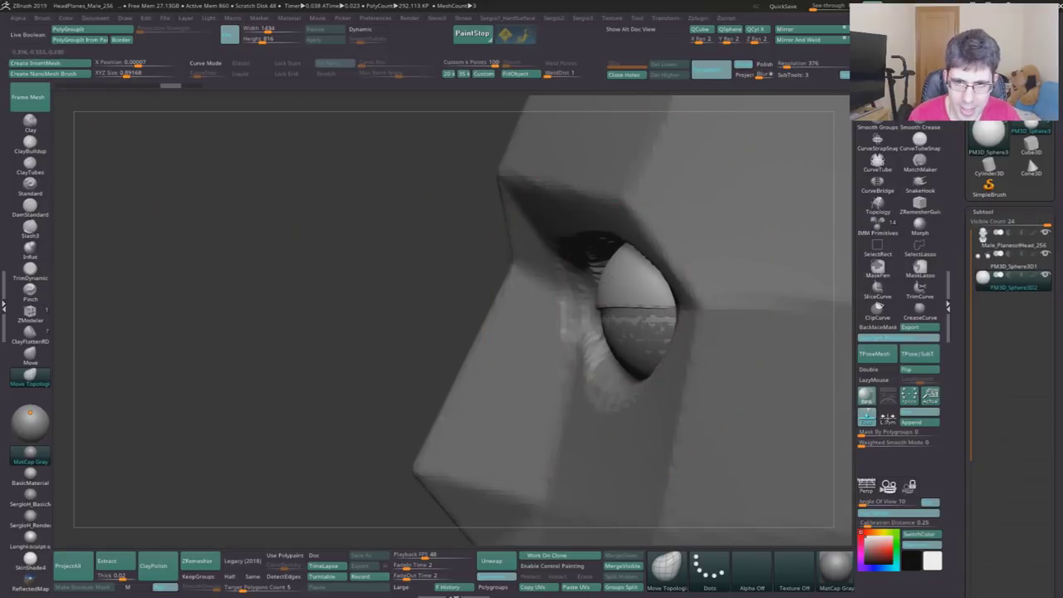
mouse_move(621, 326)
mouse_down()
mouse_move(585, 327)
mouse_move(586, 340)
mouse_up()
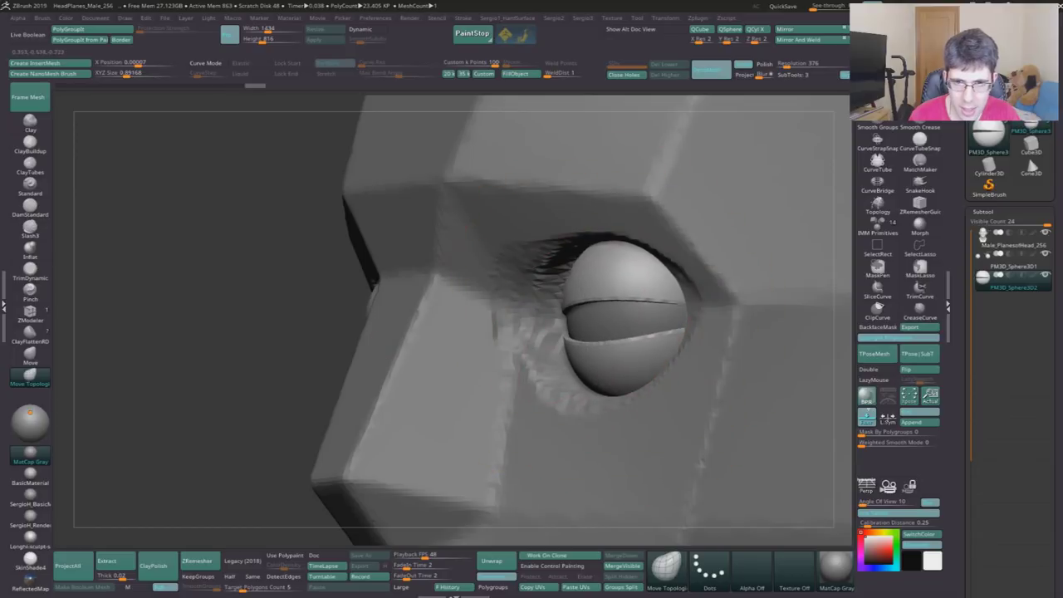
key(ctrl+z)
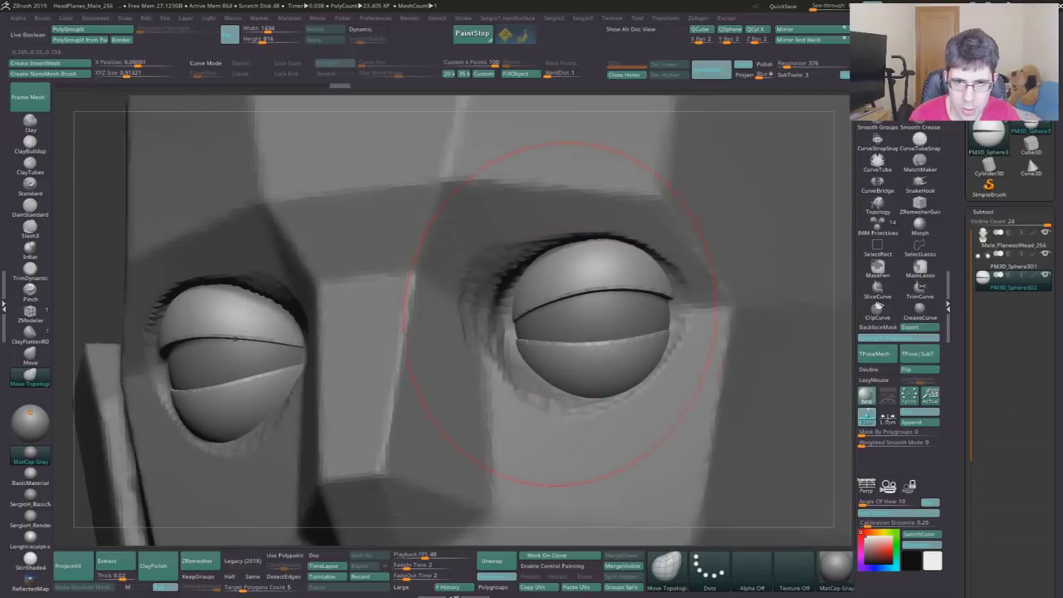
key(ctrl+z)
drag(612, 308, 398, 295)
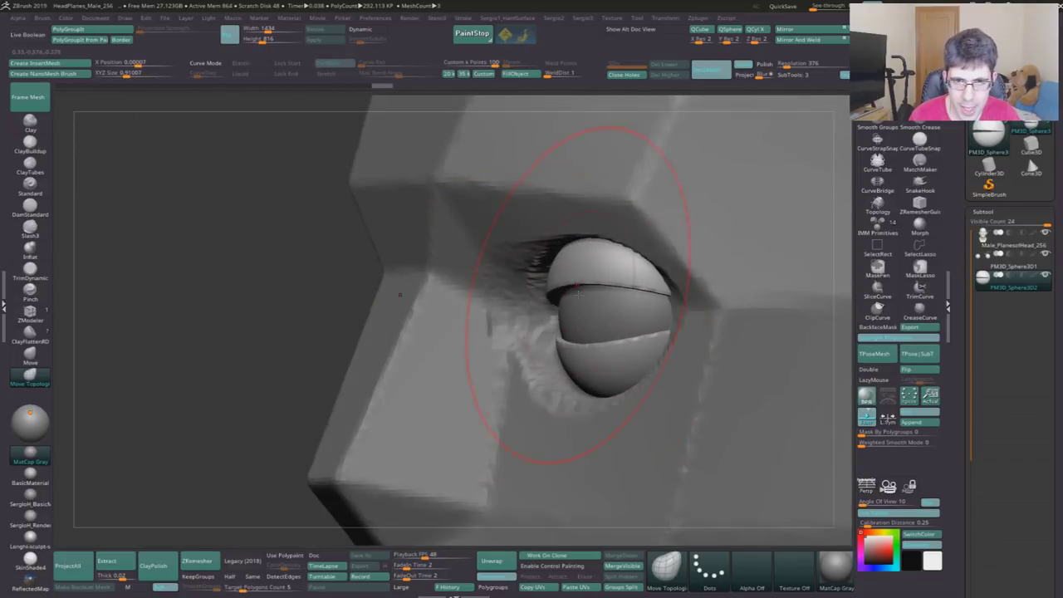
drag(577, 255, 588, 261)
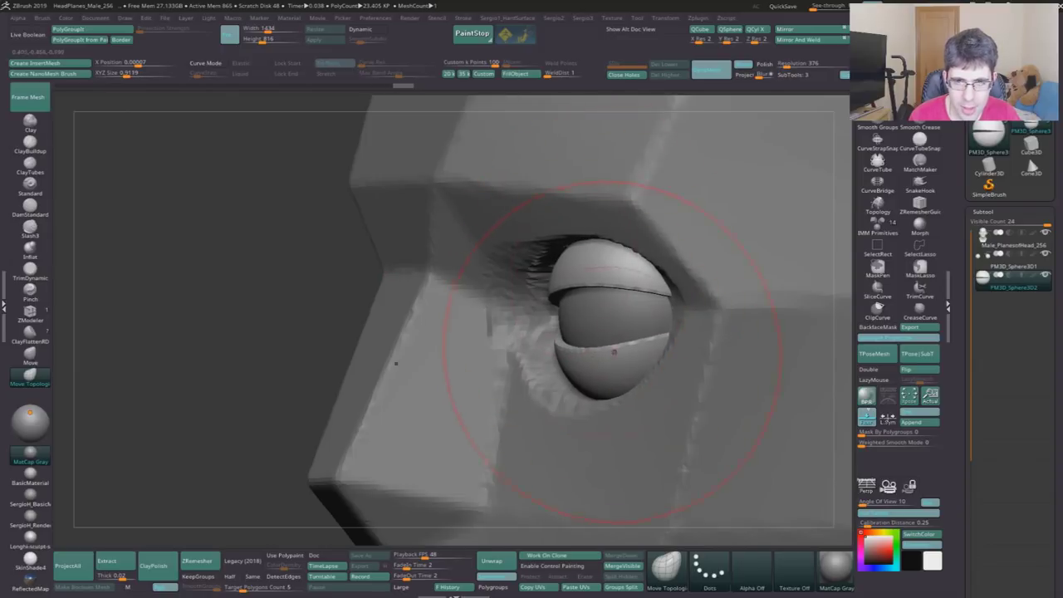
- Step back and forth through the eyelid rim edits to compare lid shapes over each eyeball
key(ctrl+z)
key(ctrl+shift+z)
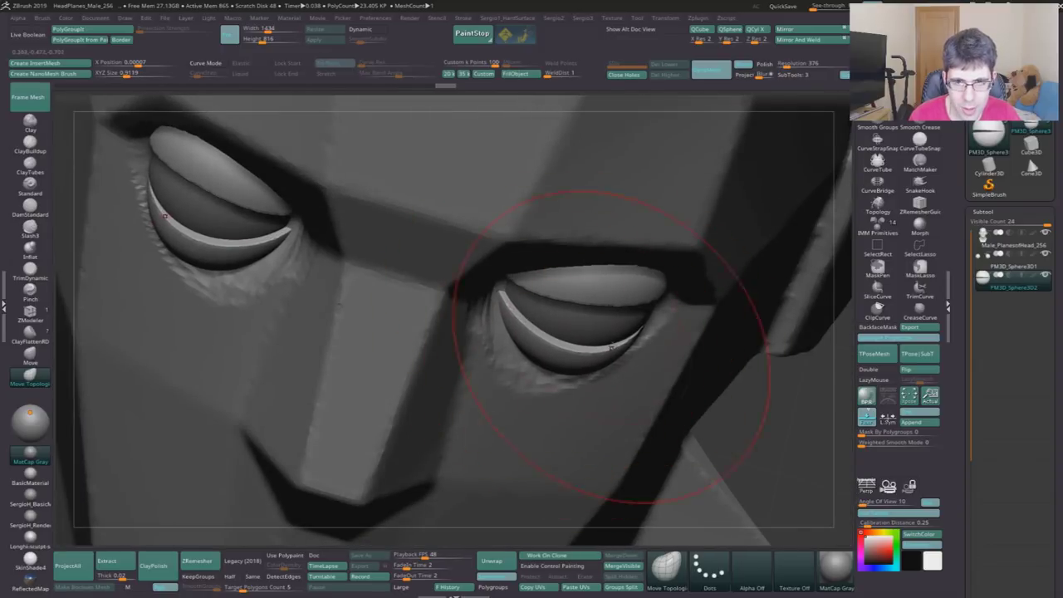
key(ctrl+shift+z)
key(ctrl+shift+z)
key(ctrl+shift+z)
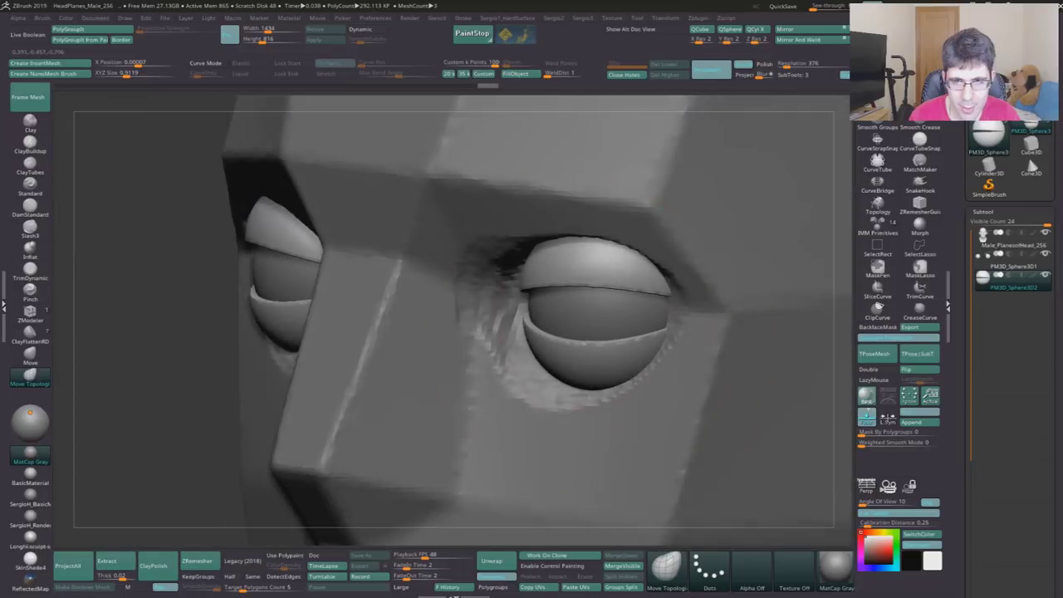
key(ctrl+shift+z)
key(ctrl+shift+z)
key(ctrl+shift+z)
key(ctrl+z)
key(ctrl+z)
key(ctrl+z)
key(ctrl+z)
key(ctrl+z)
key(ctrl+shift+z)
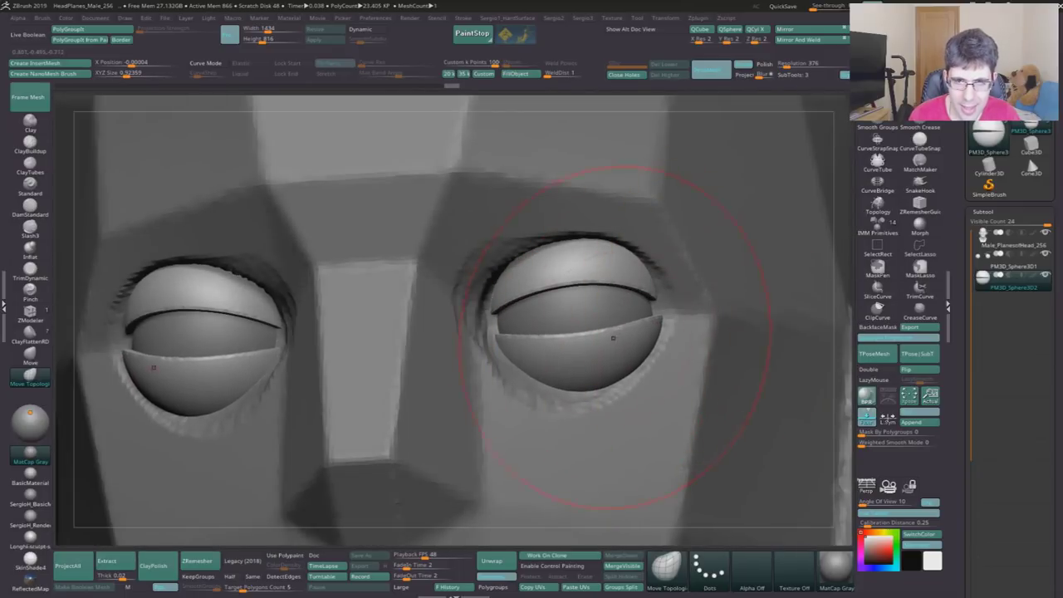
key(ctrl+shift+z)
key(ctrl+shift+z)
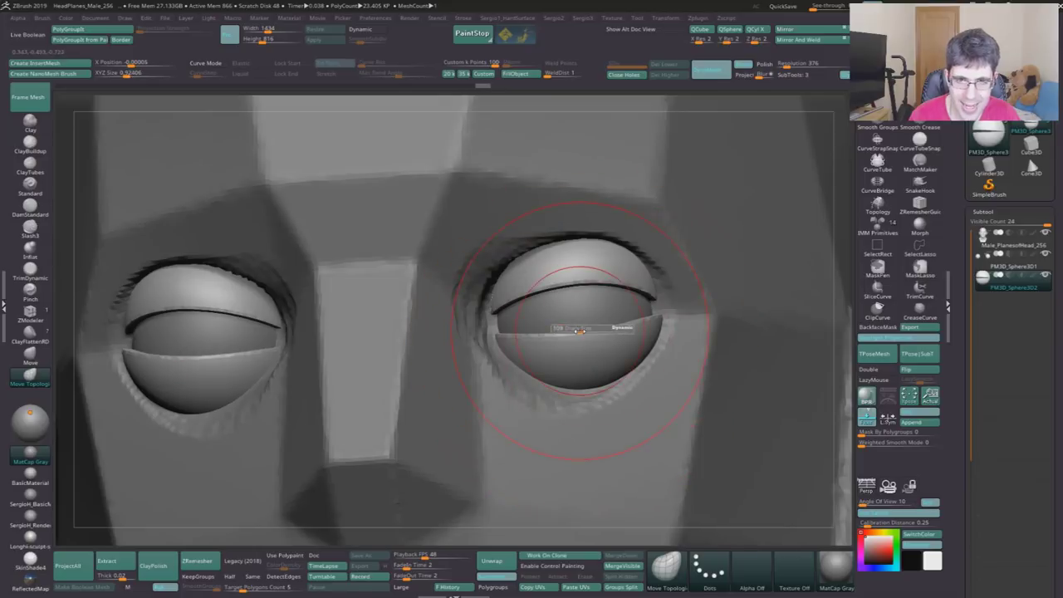
key(ctrl+shift+z)
key(ctrl+shift+z)
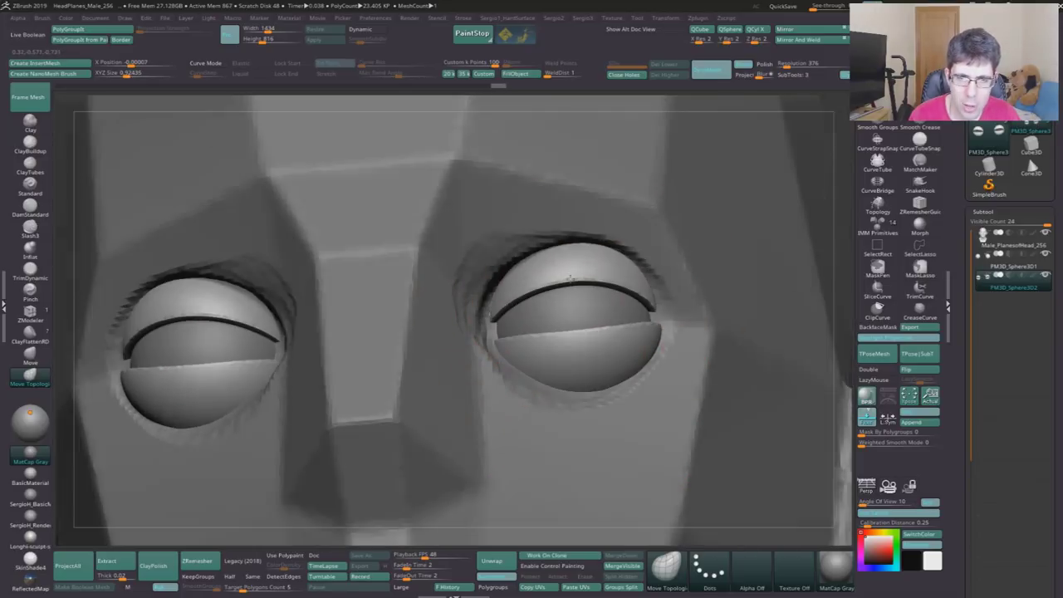
key(ctrl+shift+z)
key(ctrl+shift+z)
key(ctrl+shift+z)
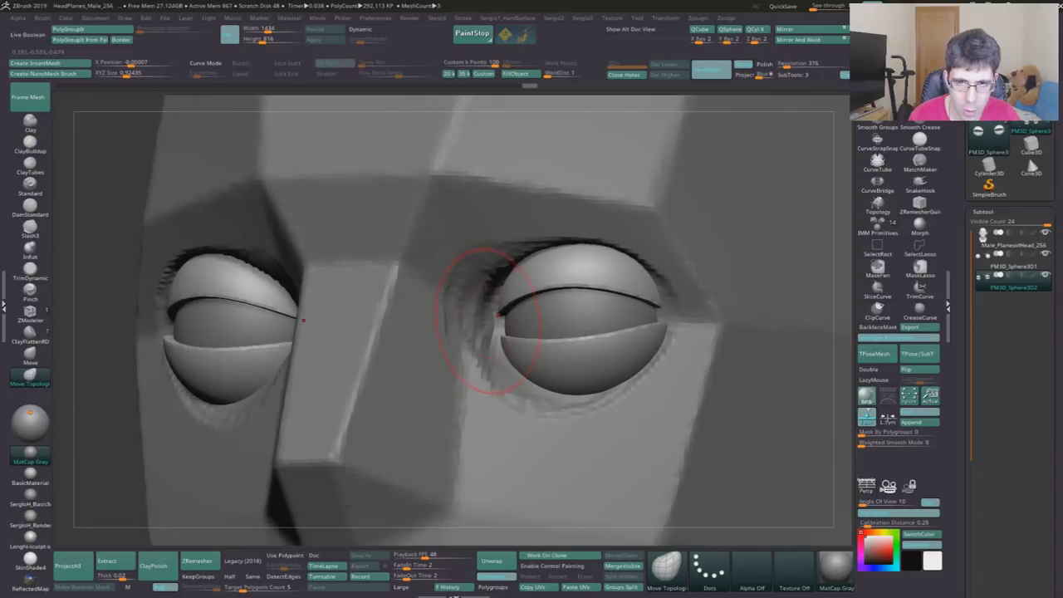
key(ctrl+shift+z)
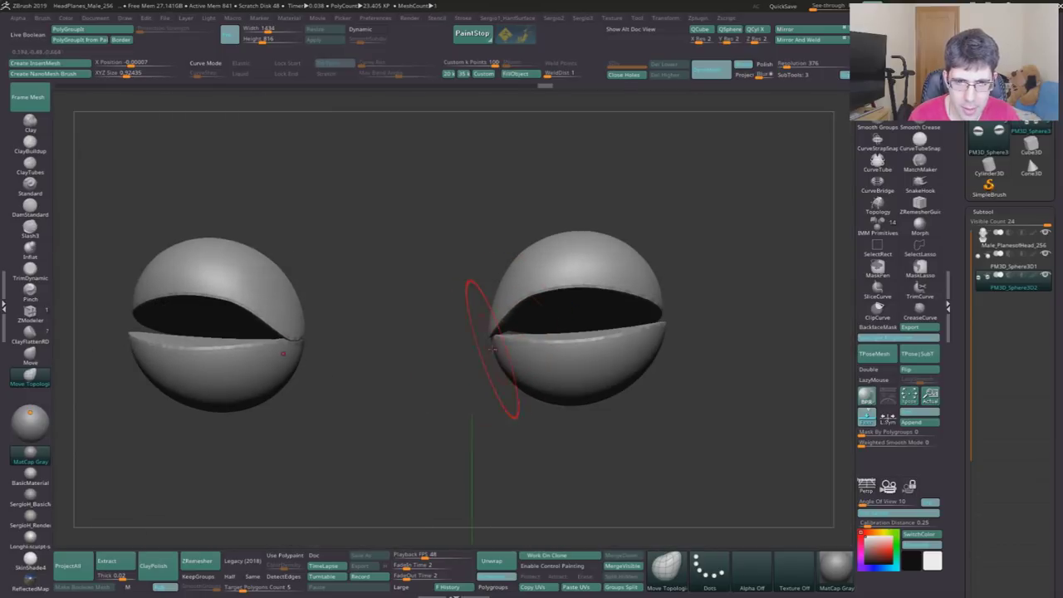
key(ctrl+shift+z)
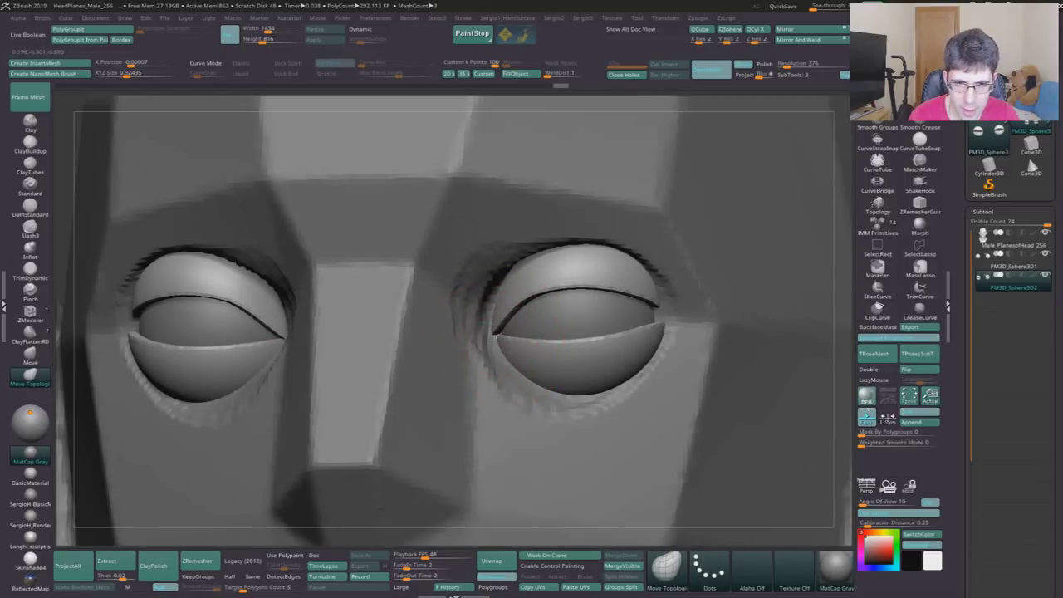
key(ctrl+shift+z)
key(ctrl+shift+z)
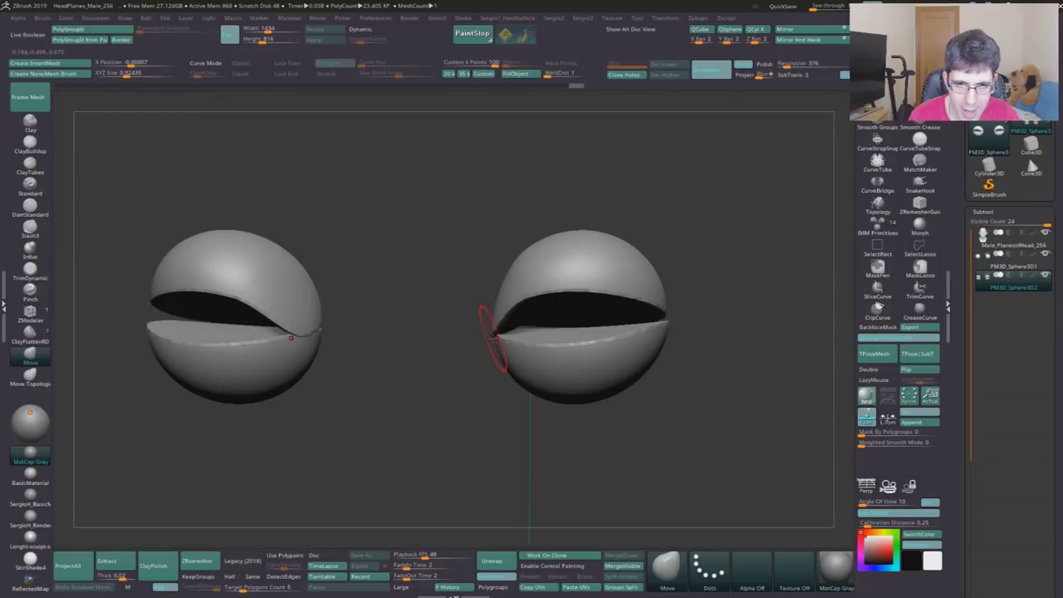
key(ctrl+shift+z)
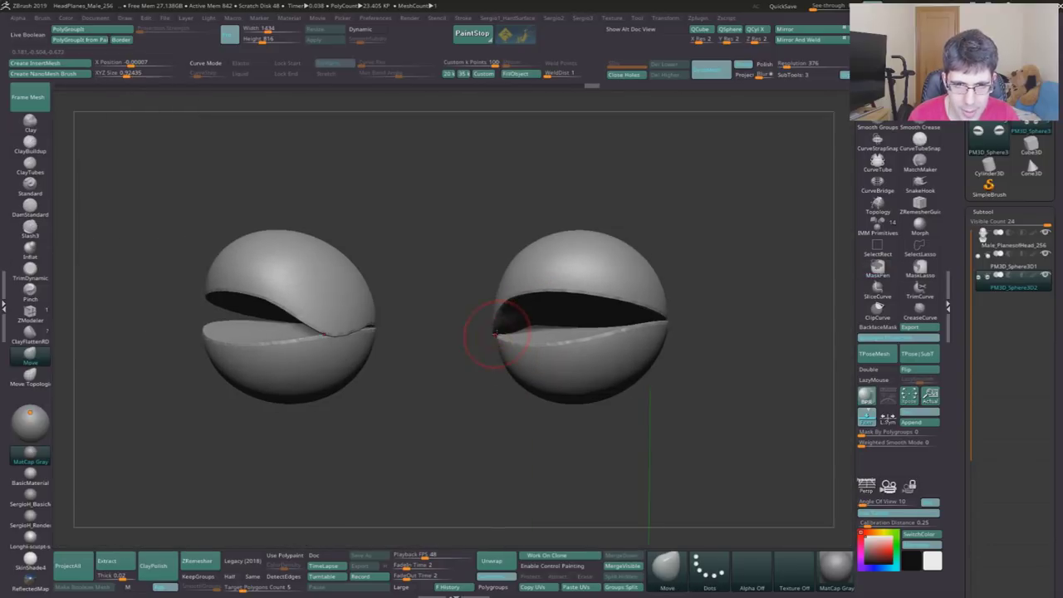
key(ctrl+shift+z)
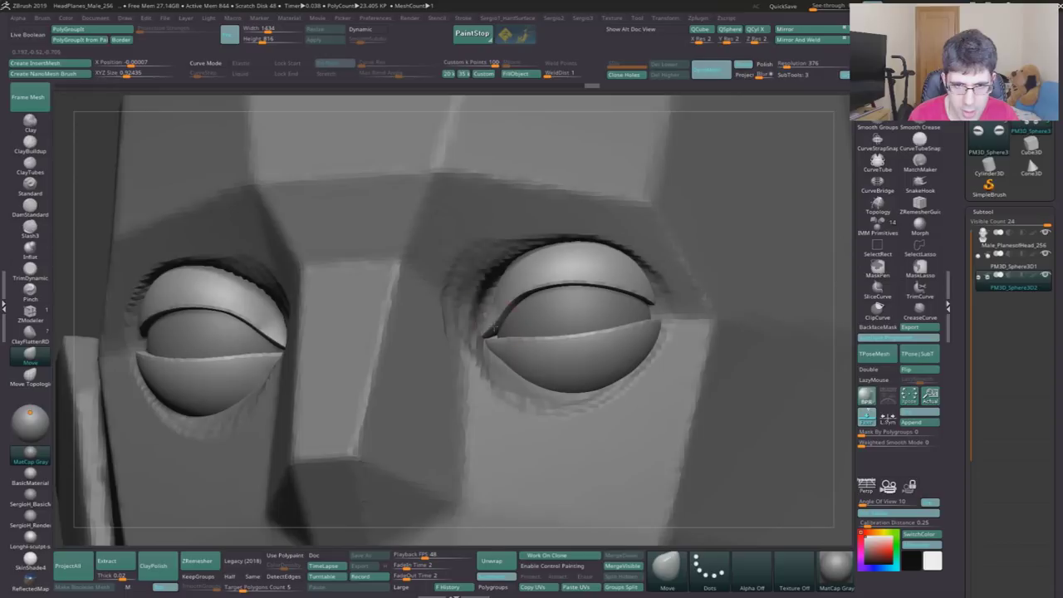
key(ctrl+shift+z)
key(ctrl+shift+z)
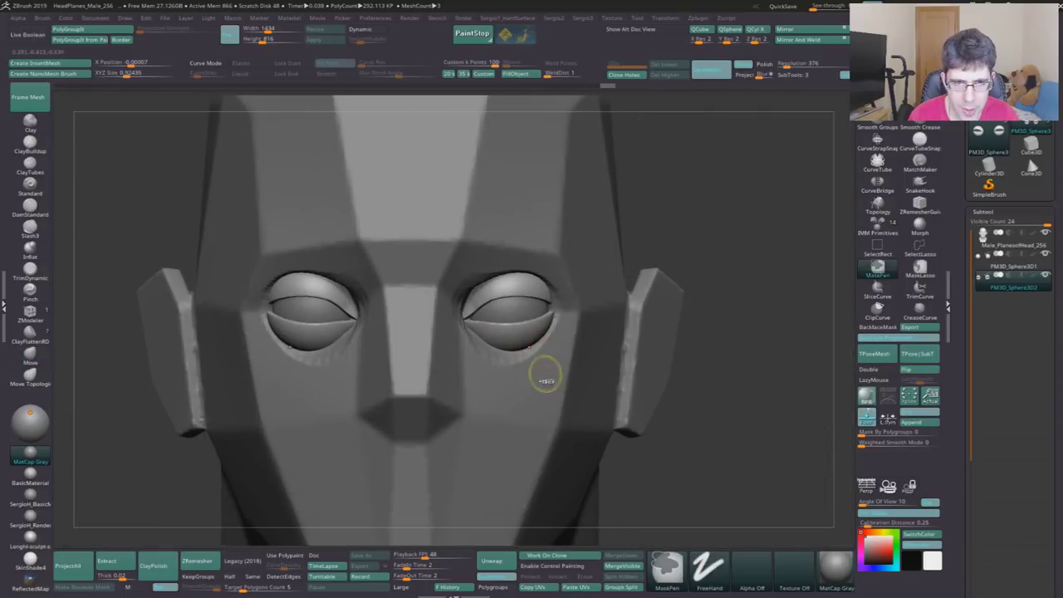
key(ctrl+shift+z)
key(ctrl+shift+z)
key(ctrl+shift+z)
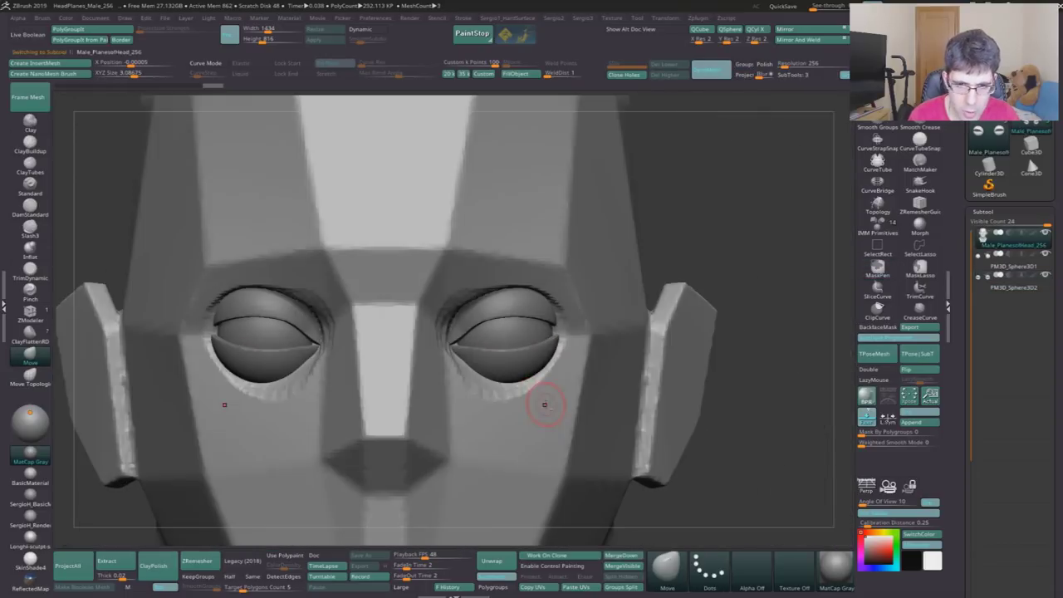
key(ctrl+shift+z)
key(ctrl+shift+z)
key(ctrl+shift+z)
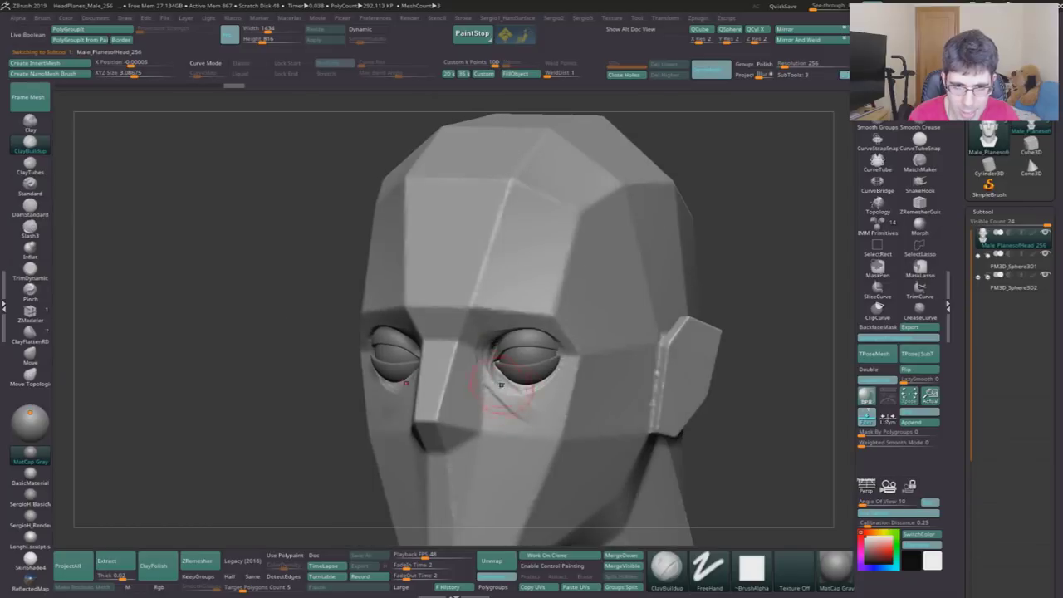
- Build up clay on both cheeks under the eyes with mirrored strokes, including the lower cheeks
key(space)
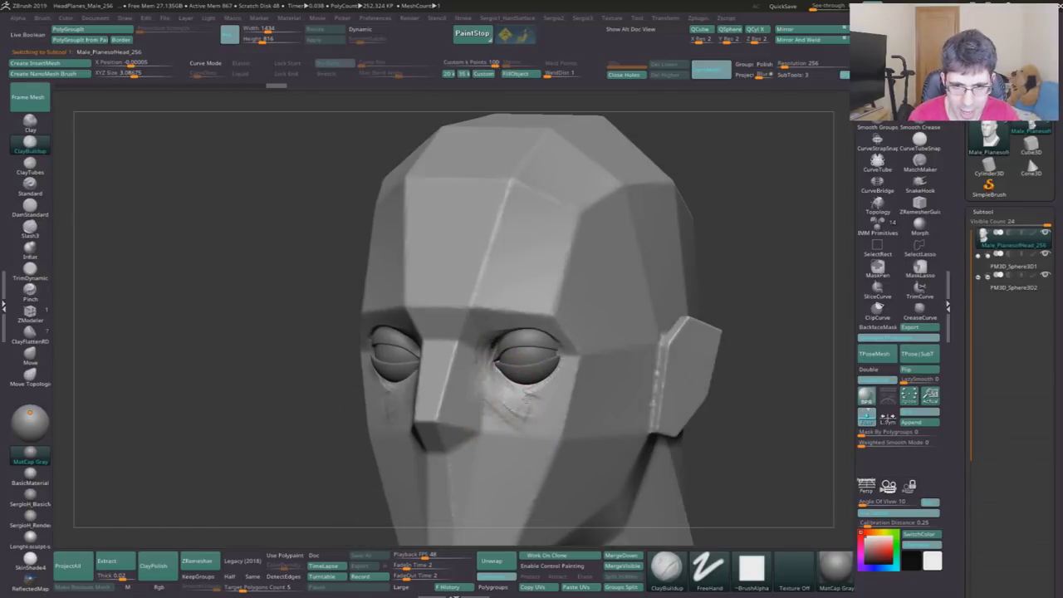
drag(540, 390, 564, 411)
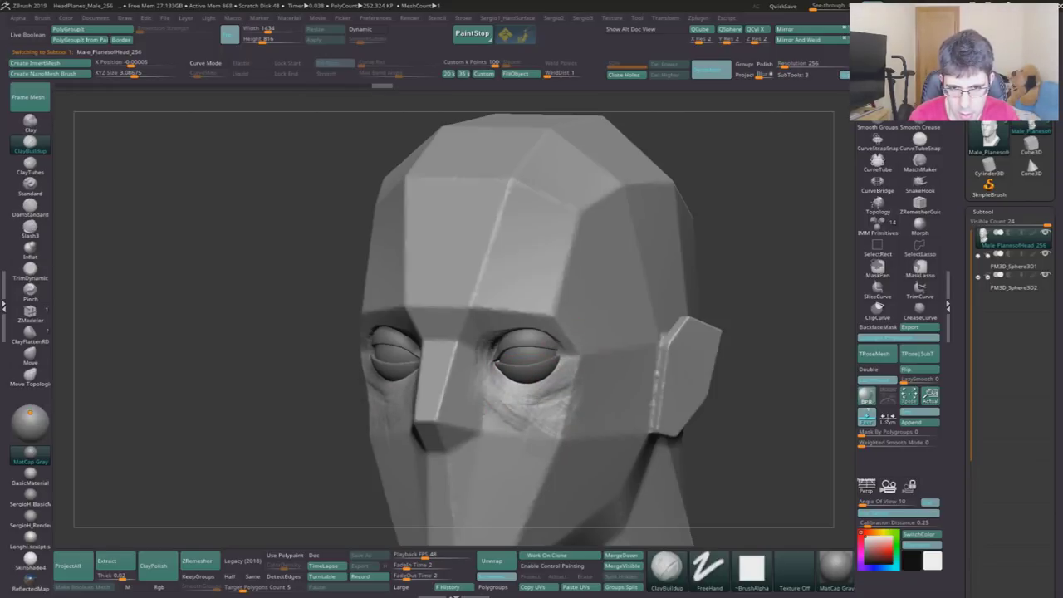
drag(545, 391, 573, 409)
mouse_move(556, 358)
mouse_down()
mouse_move(523, 399)
mouse_move(582, 419)
mouse_move(597, 369)
mouse_move(652, 353)
mouse_move(589, 403)
mouse_up()
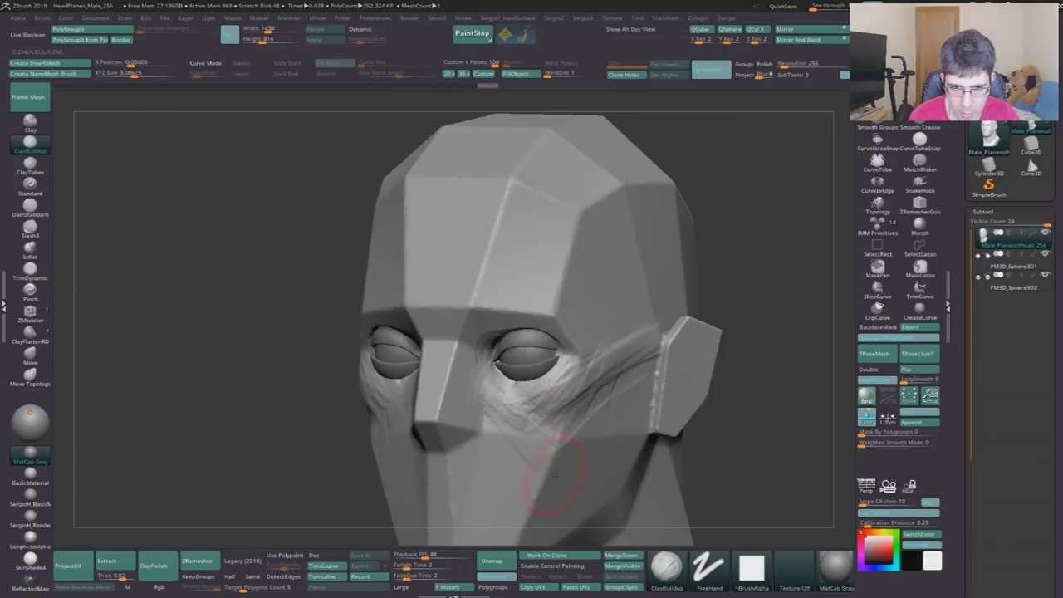
right_drag(525, 477, 532, 432)
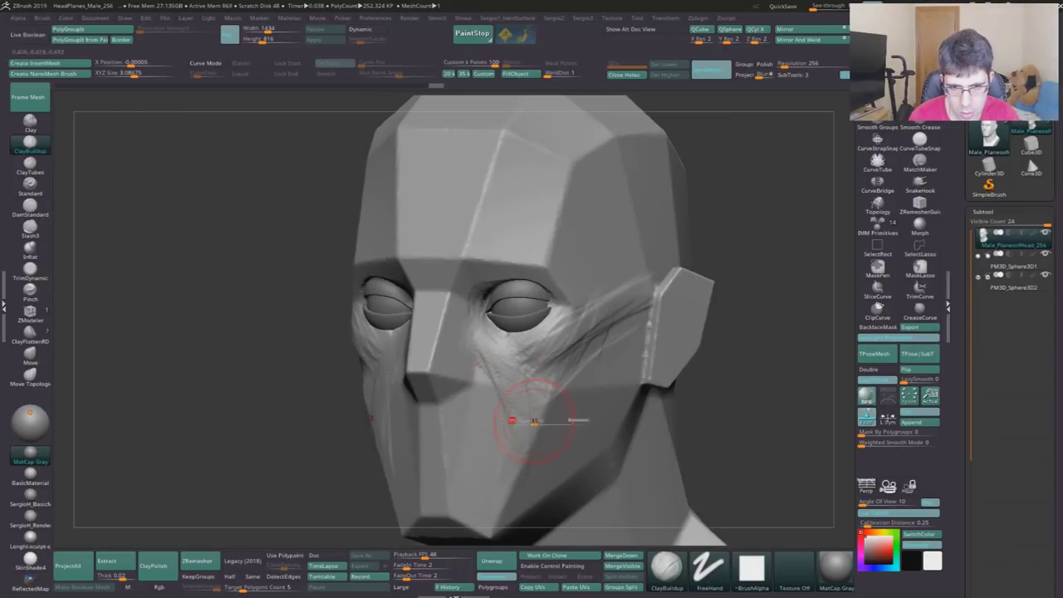
drag(557, 415, 536, 453)
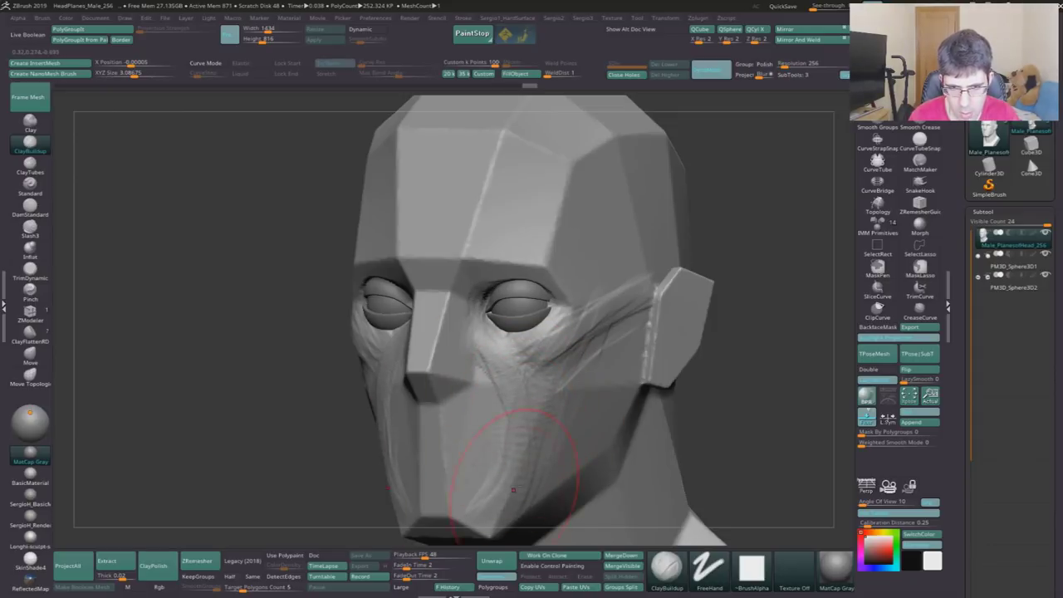
drag(499, 398, 531, 392)
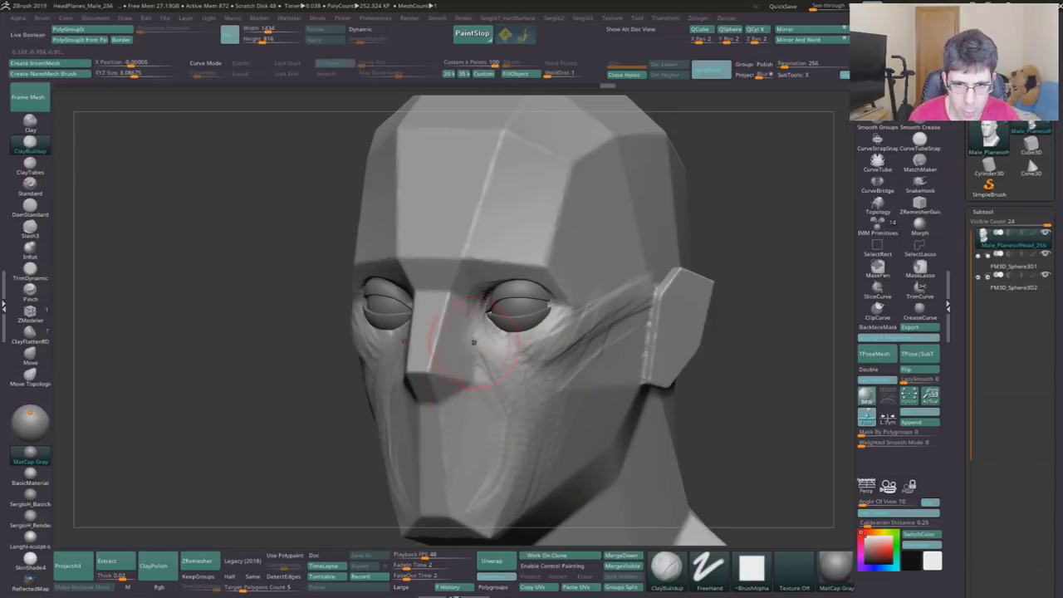
- From a frontal and three-quarter view, build up the sides of the nose
right_drag(492, 353, 497, 332)
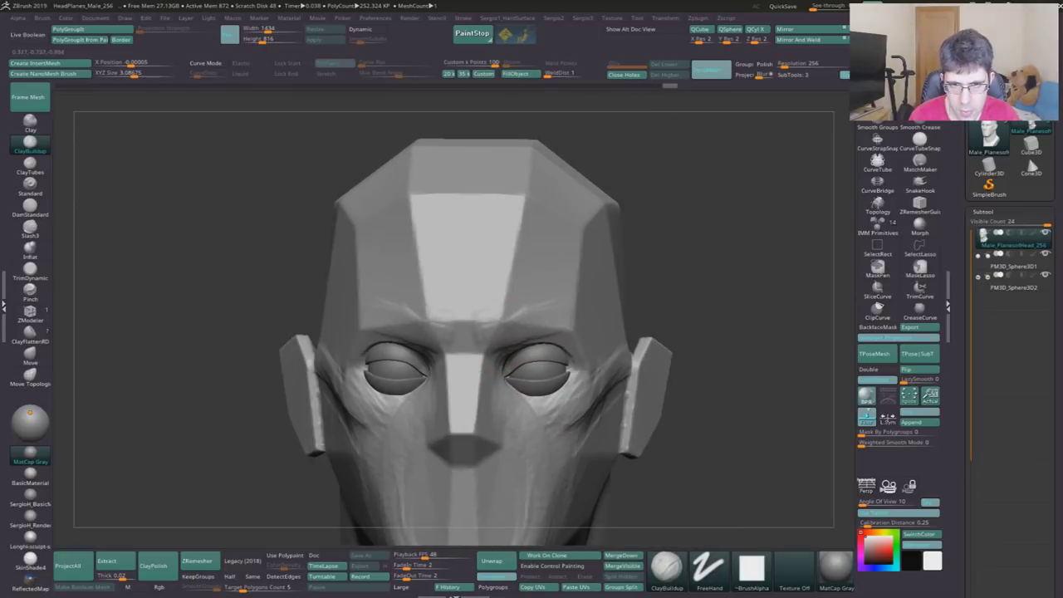
mouse_move(631, 332)
right_down()
mouse_move(586, 352)
mouse_move(522, 343)
right_up()
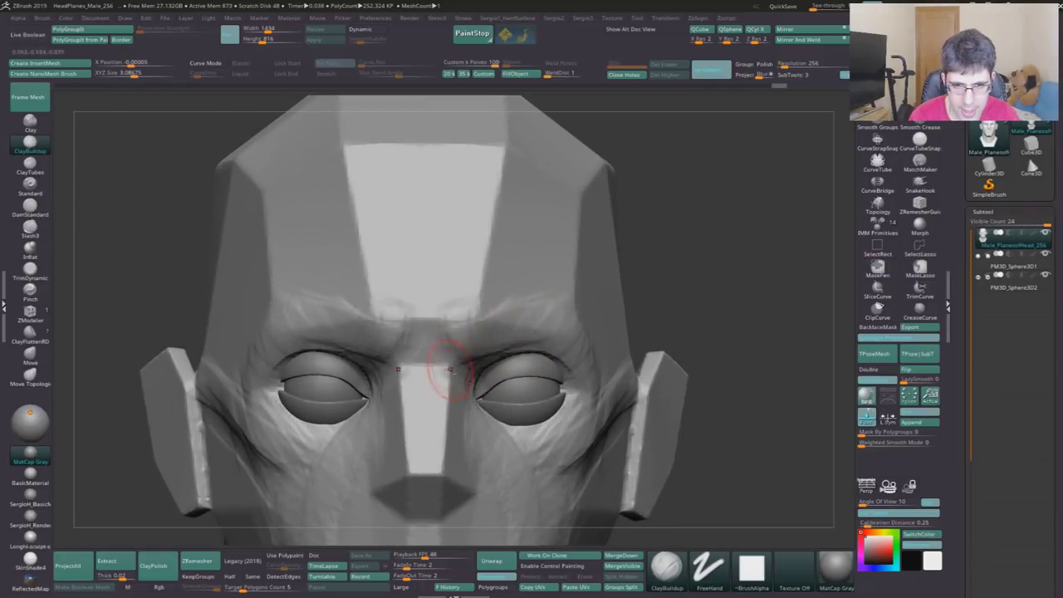
drag(444, 412, 444, 462)
mouse_move(453, 432)
right_down()
mouse_move(462, 374)
mouse_move(490, 371)
right_up()
- Select the DamStandard brush and view the nose from below and in a low side view
right_drag(510, 422, 498, 368)
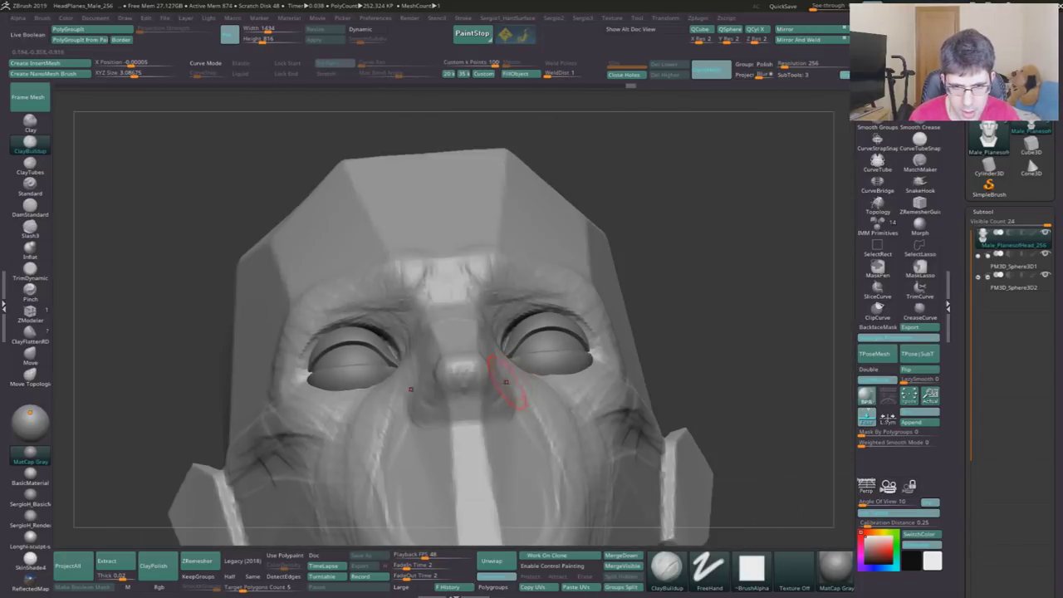
key(b)
key(d)
key(s)
mouse_move(439, 404)
right_down()
mouse_move(462, 391)
mouse_move(534, 391)
mouse_move(486, 415)
right_up()
- Try a ClayBuildup fill over both eye sockets, then undo it
key(b)
key(m)
key(v)
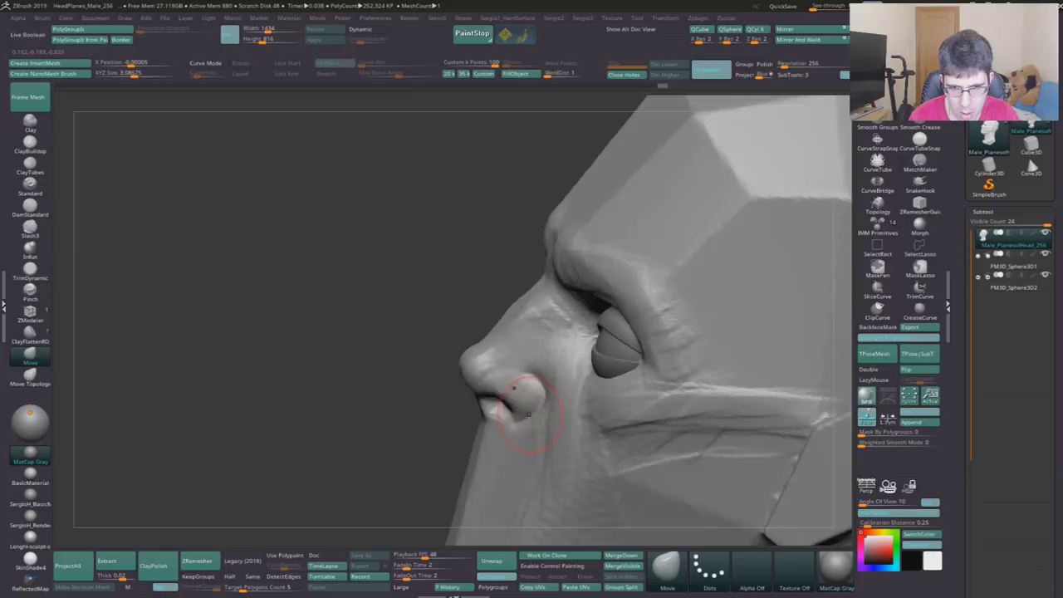
key(f)
shift+right_drag(528, 413, 510, 416)
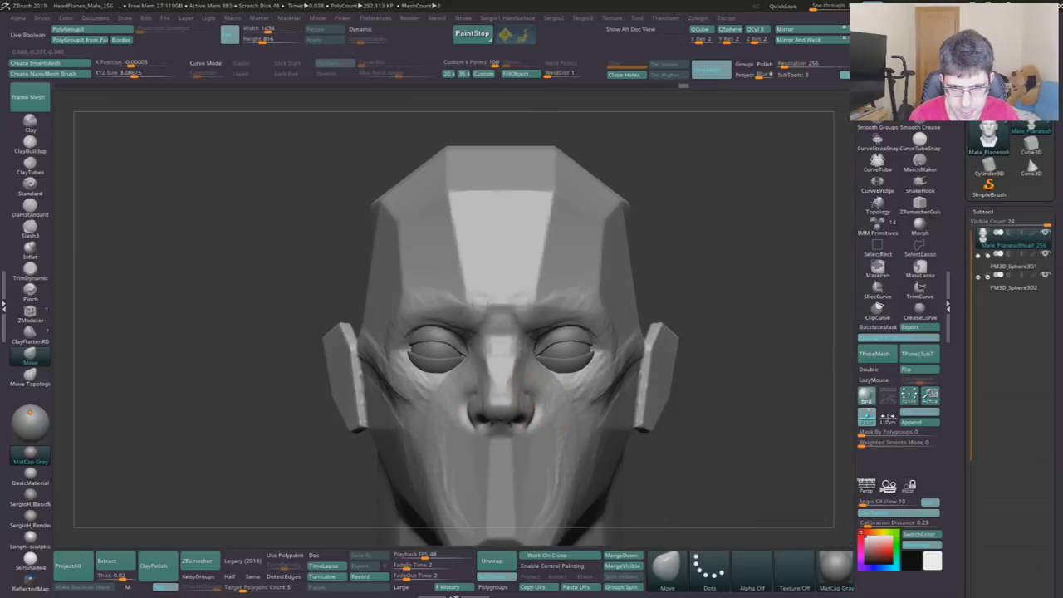
ctrl+right_drag(535, 332, 621, 309)
key(b)
key(c)
key(b)
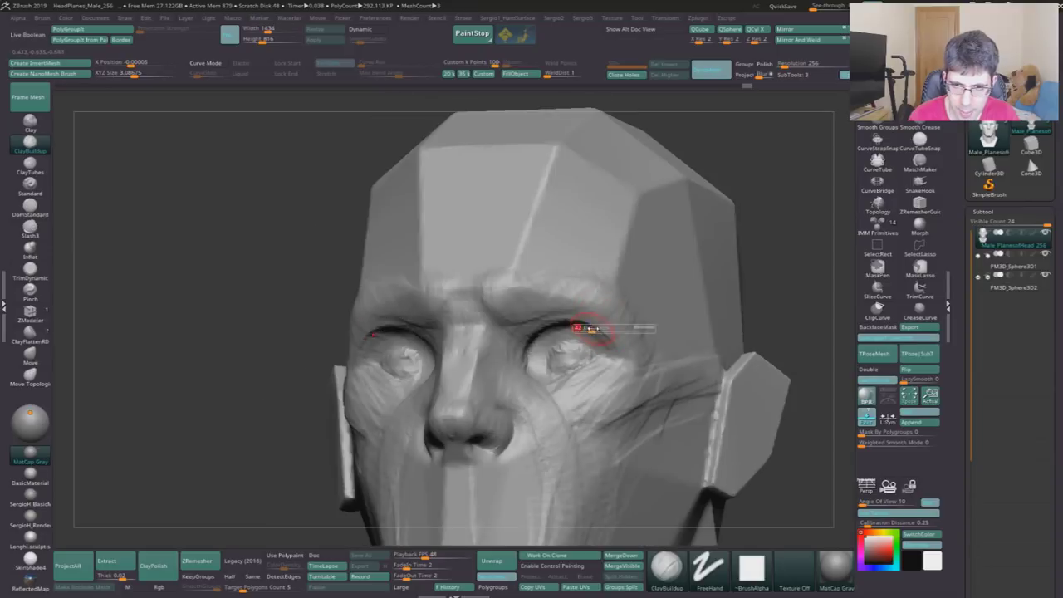
mouse_move(552, 361)
mouse_down()
mouse_move(590, 345)
mouse_move(543, 332)
mouse_up()
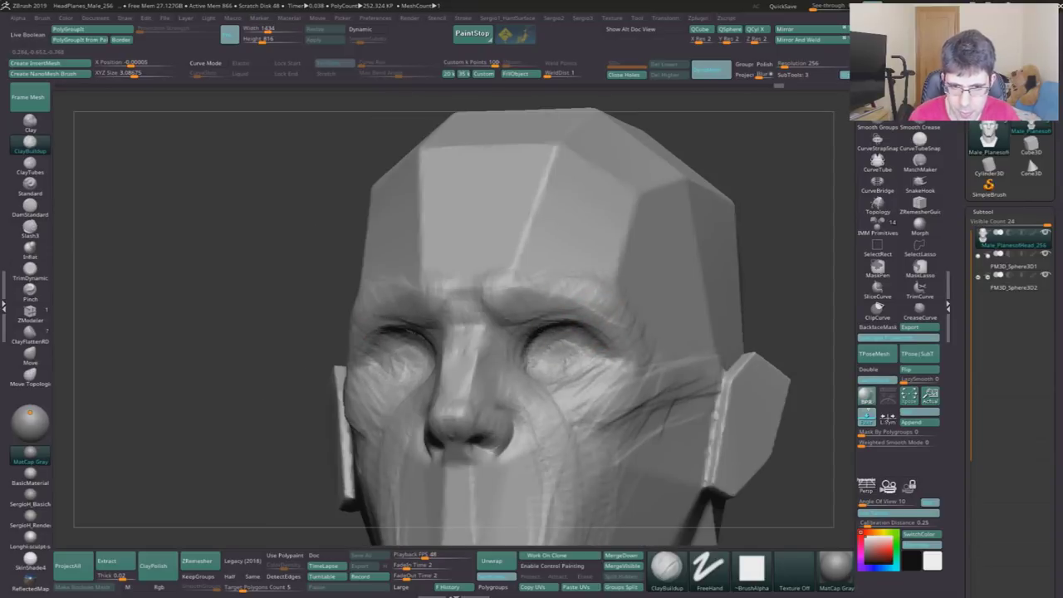
key(ctrl+z)
shift+right_drag(498, 349, 542, 349)
- Move the Male_PlanesHead_256 subtool below PM3D_Sphere3D1 in the subtool list
key(b)
key(m)
key(v)
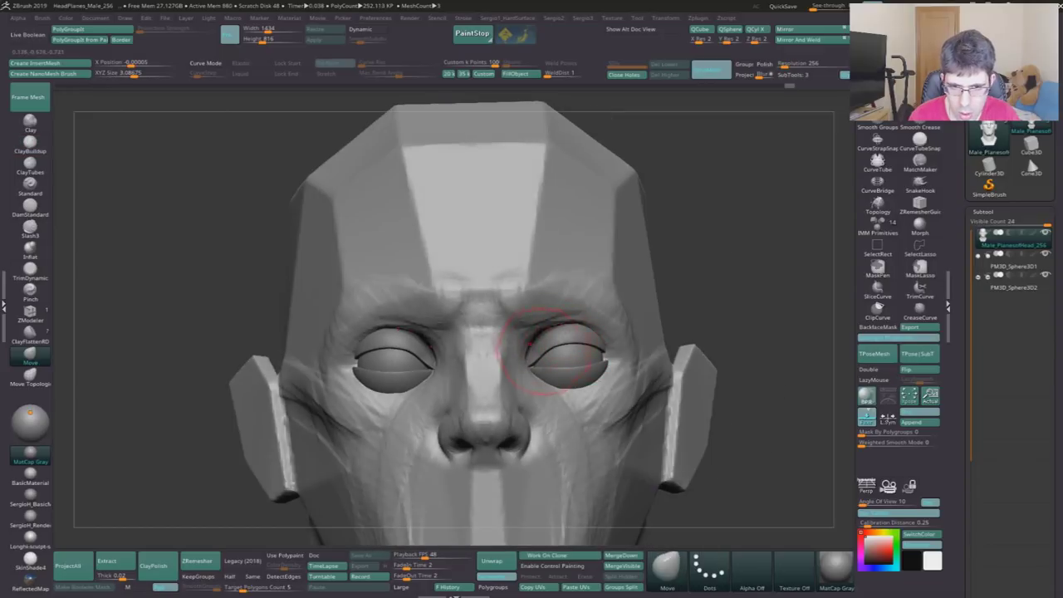
mouse_move(565, 349)
right_down()
mouse_move(581, 332)
mouse_move(562, 314)
mouse_move(573, 336)
mouse_move(568, 240)
mouse_move(546, 220)
right_up()
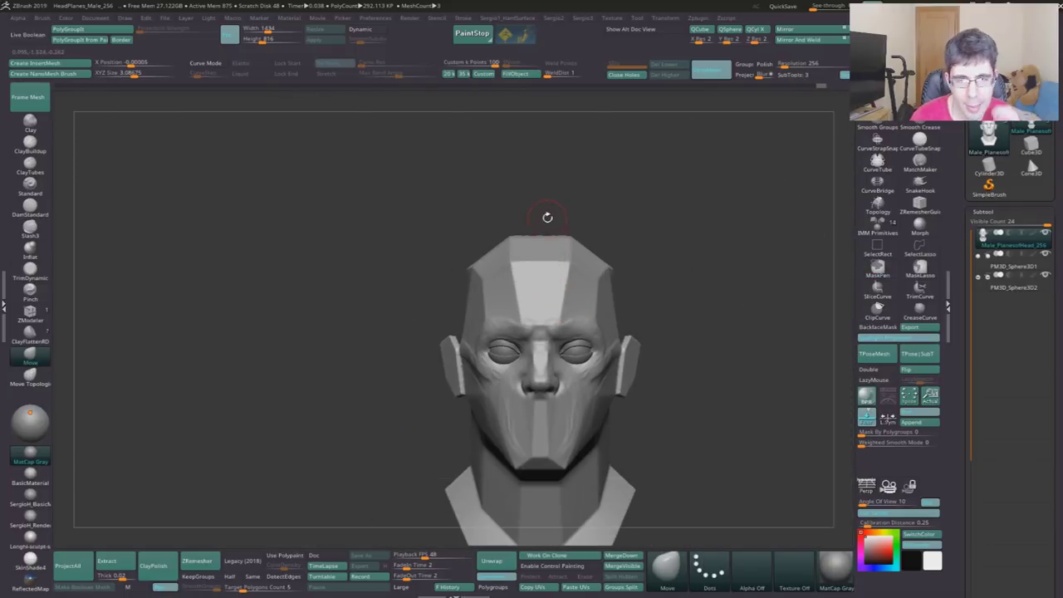
mouse_move(560, 309)
ctrl+right_down()
mouse_move(559, 320)
mouse_move(636, 357)
mouse_move(747, 348)
ctrl+right_up()
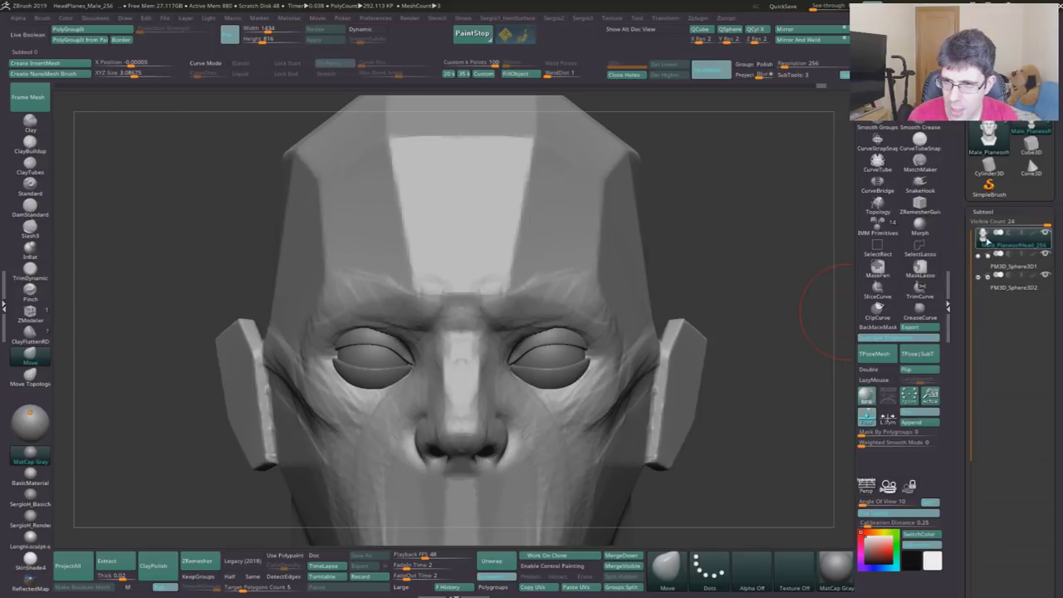
drag(982, 237, 988, 261)
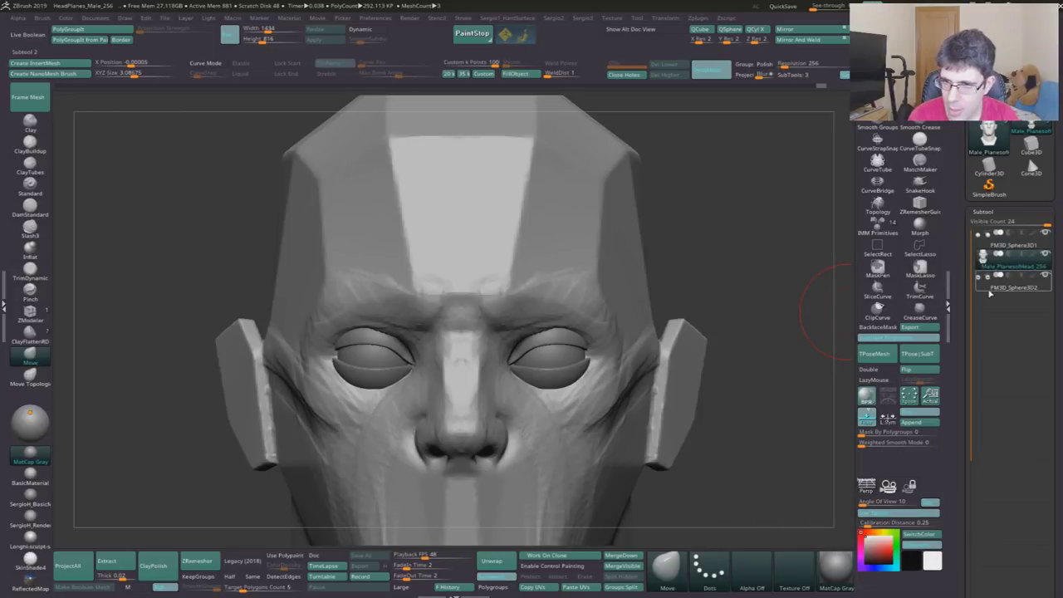
- MergeDown the head with the eye sphere subtool and confirm the merge
click(624, 557)
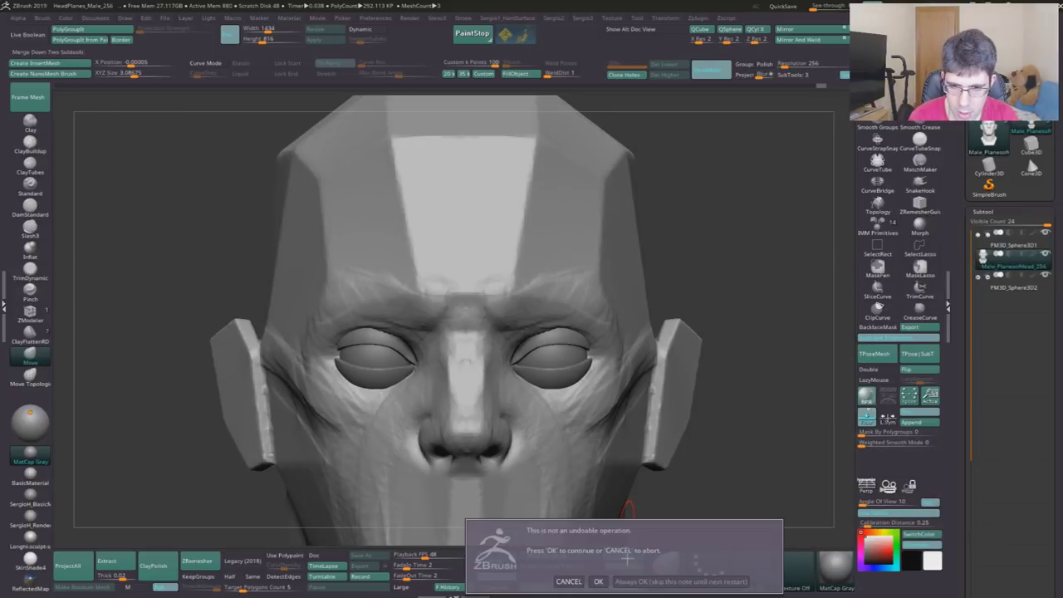
click(598, 581)
key(b)
key(m)
key(v)
- Set DynaMesh Resolution to 648 and remesh the merged head
click(782, 64)
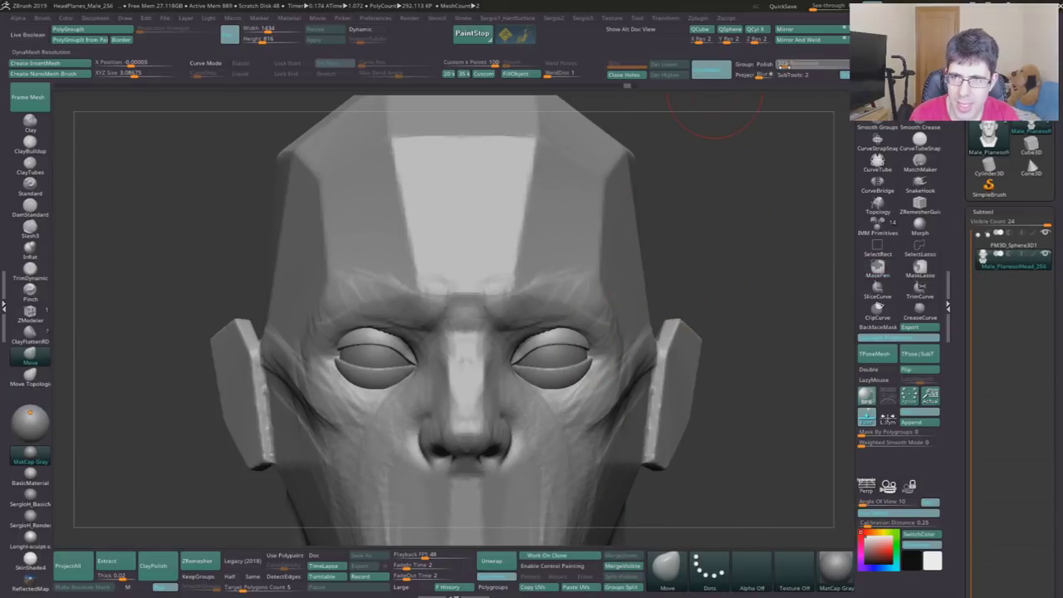
text(648)
key(Return)
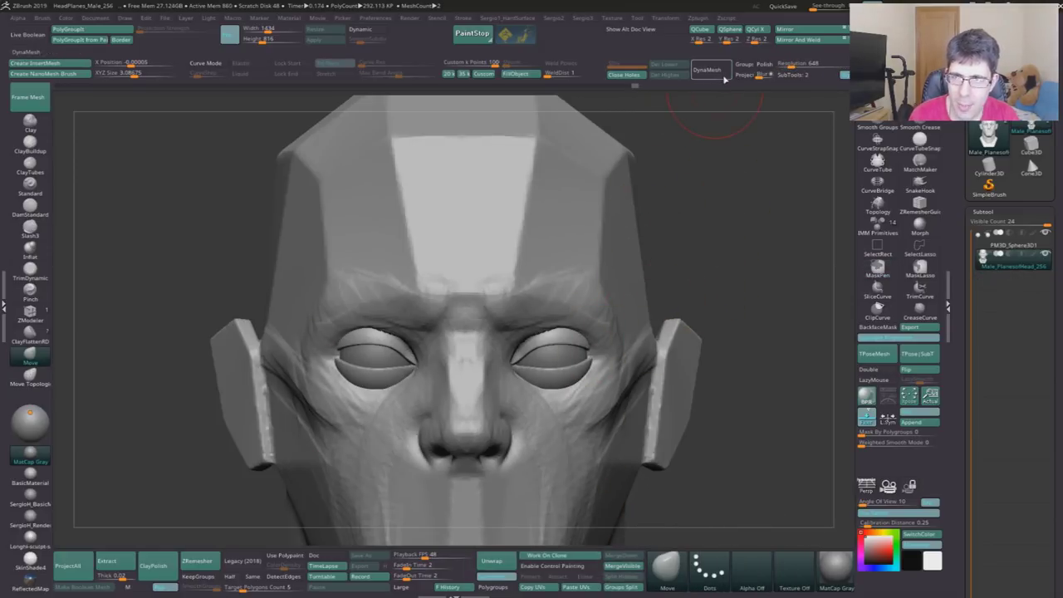
click(711, 72)
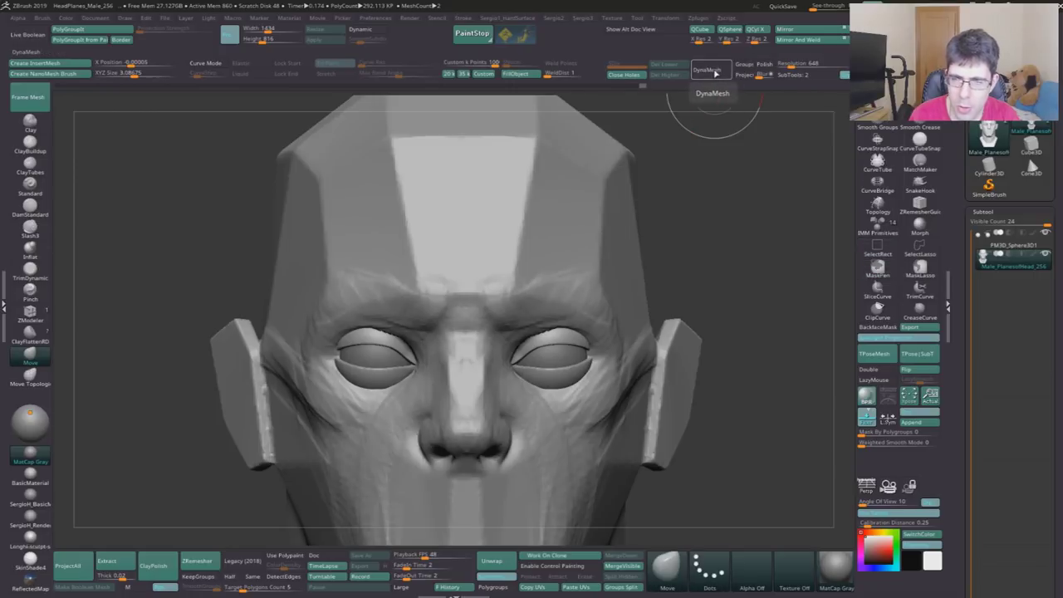
click(712, 69)
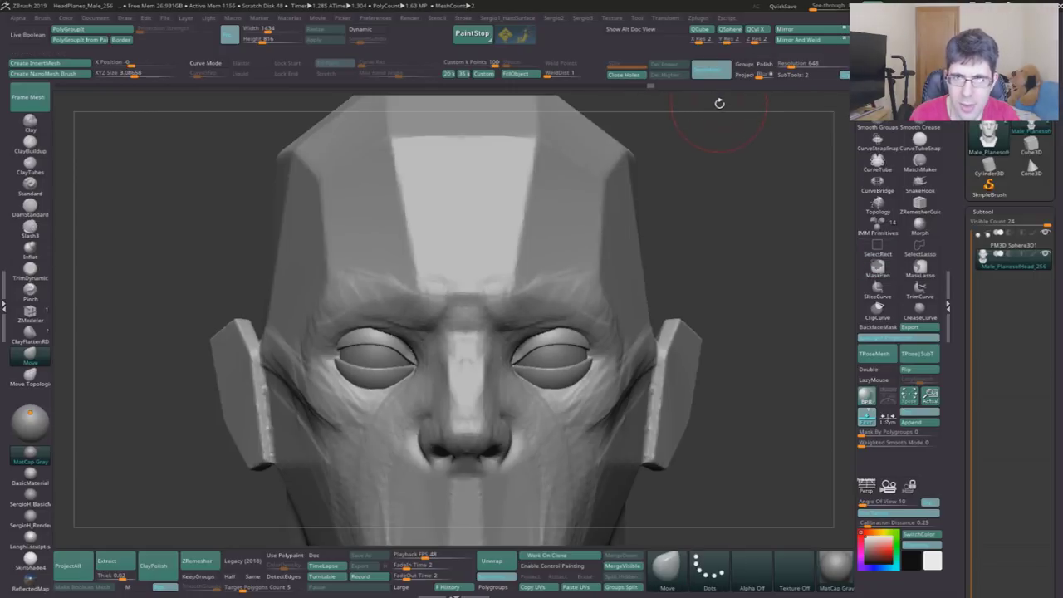
right_drag(619, 268, 582, 341)
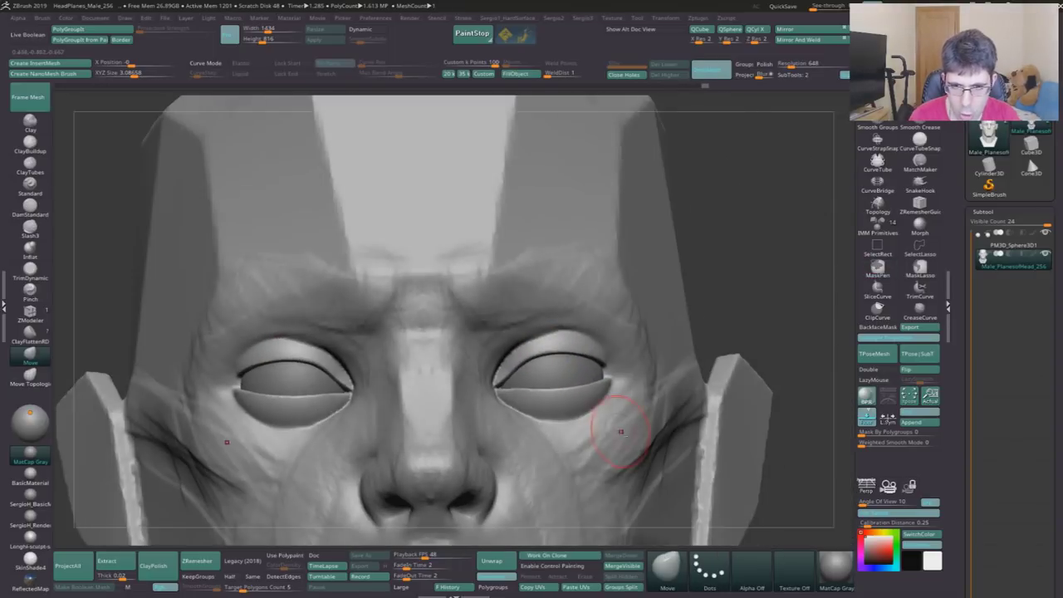
- Build up both lower lids, deepen the upper-lid creases and darken the outer eye corners
shift+right_drag(573, 419, 617, 432)
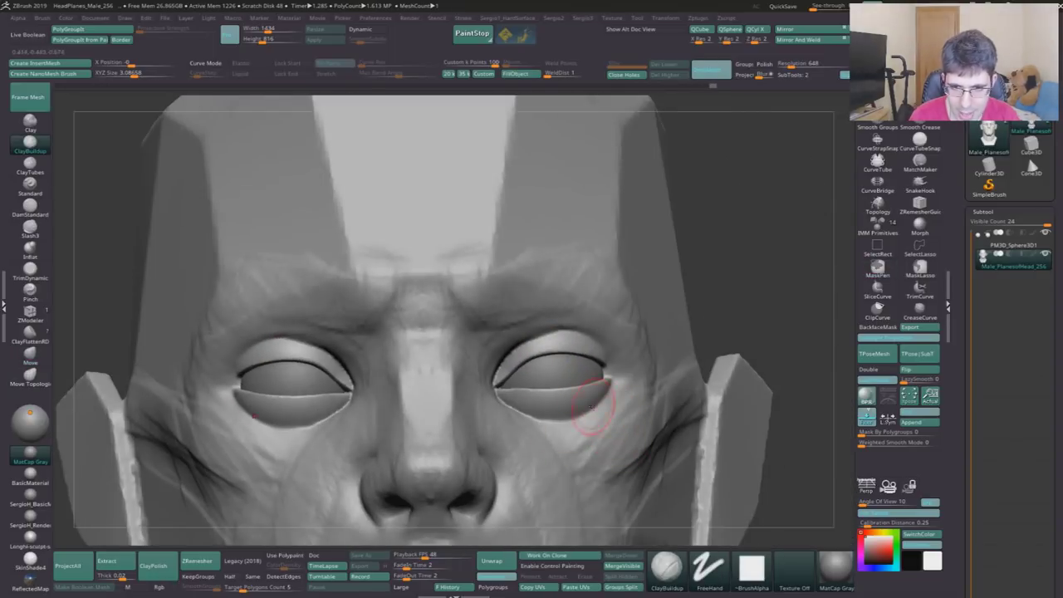
mouse_move(604, 400)
mouse_down()
mouse_move(555, 425)
mouse_move(513, 406)
mouse_up()
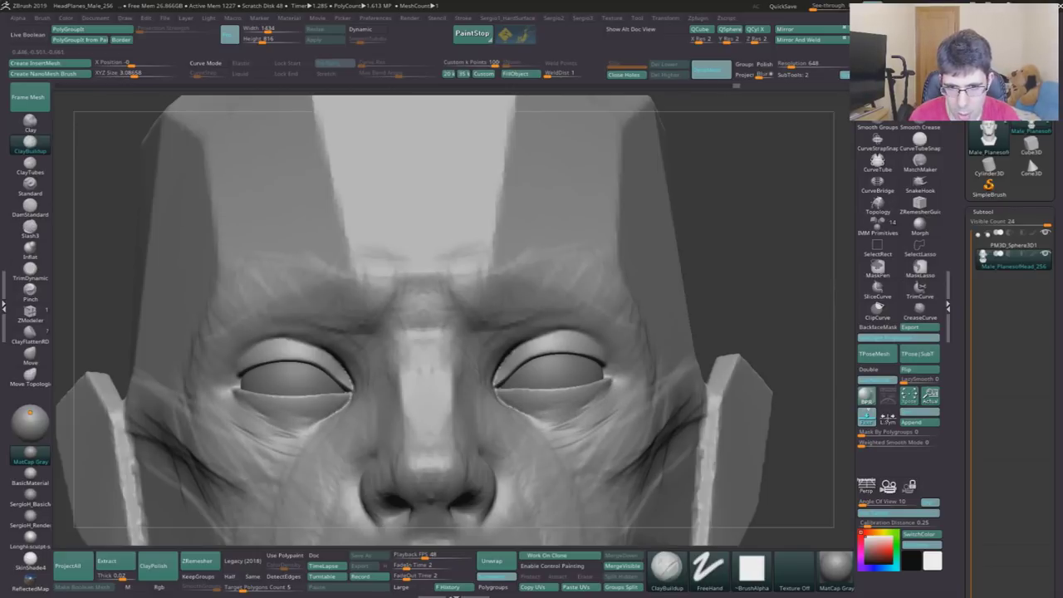
right_drag(537, 425, 489, 406)
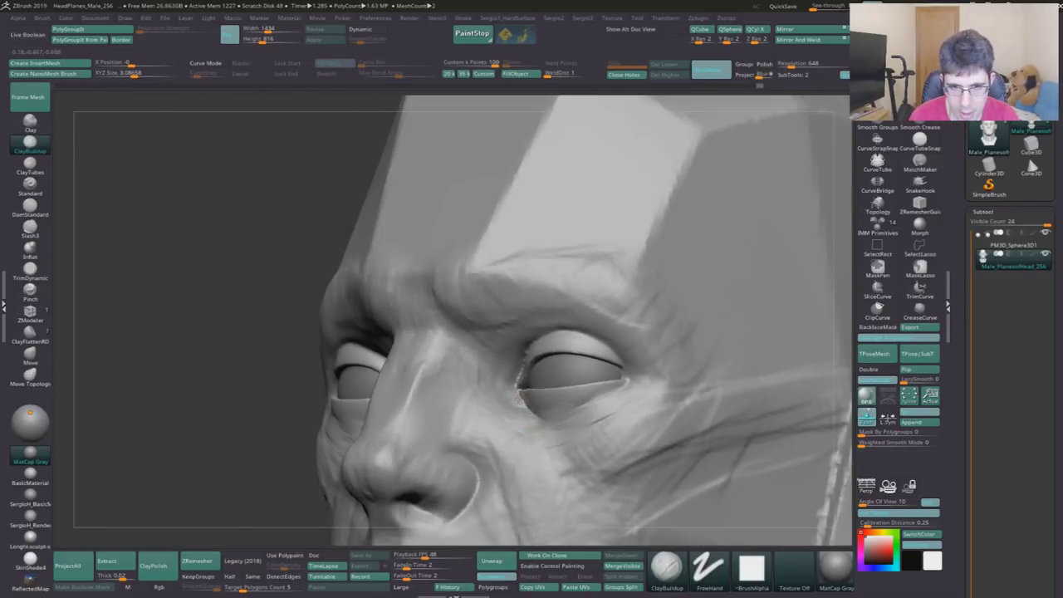
shift+right_drag(519, 383, 532, 374)
drag(523, 370, 581, 337)
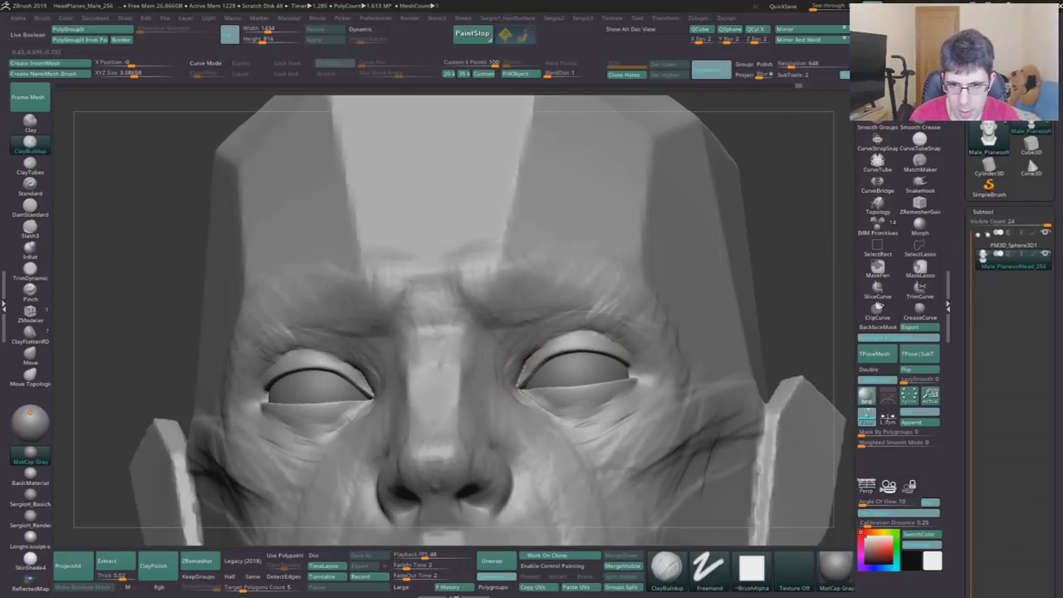
drag(642, 372, 629, 363)
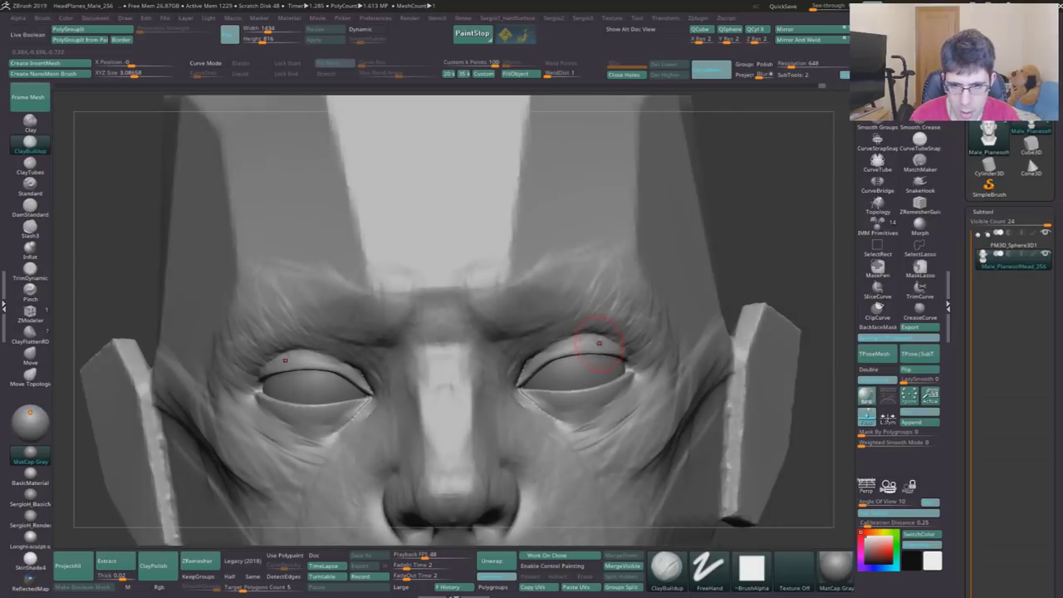
right_drag(596, 299, 592, 355)
- With the Move brush, shape a crease along the right upper eyelid
key(b)
key(m)
key(v)
drag(578, 366, 582, 358)
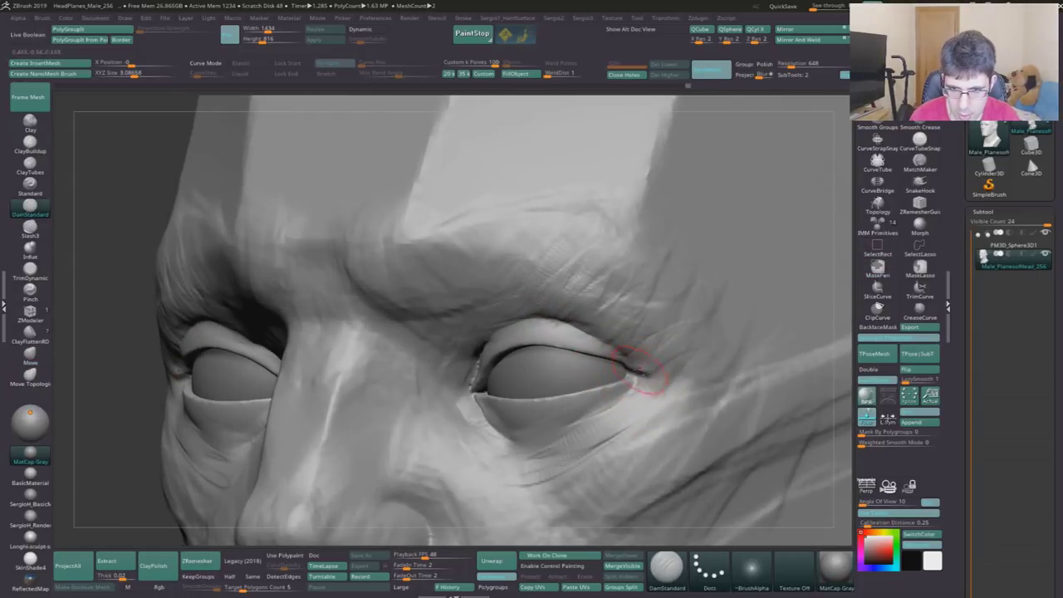
key(b)
key(m)
key(v)
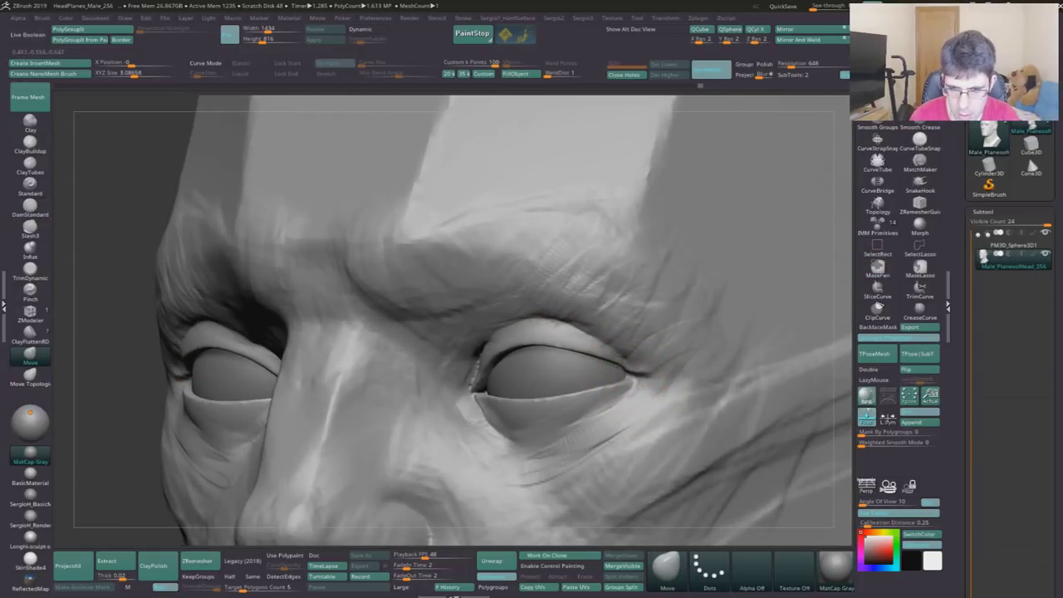
- Mask the area around the right eye, checking it from front and right-side views
right_drag(676, 355, 672, 392)
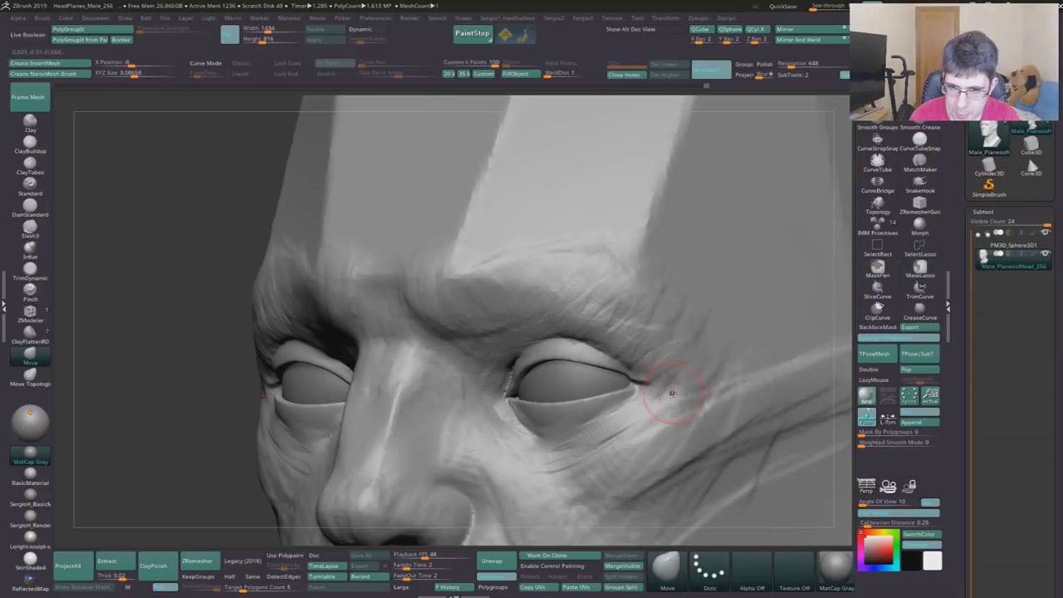
ctrl+drag(674, 398, 674, 419)
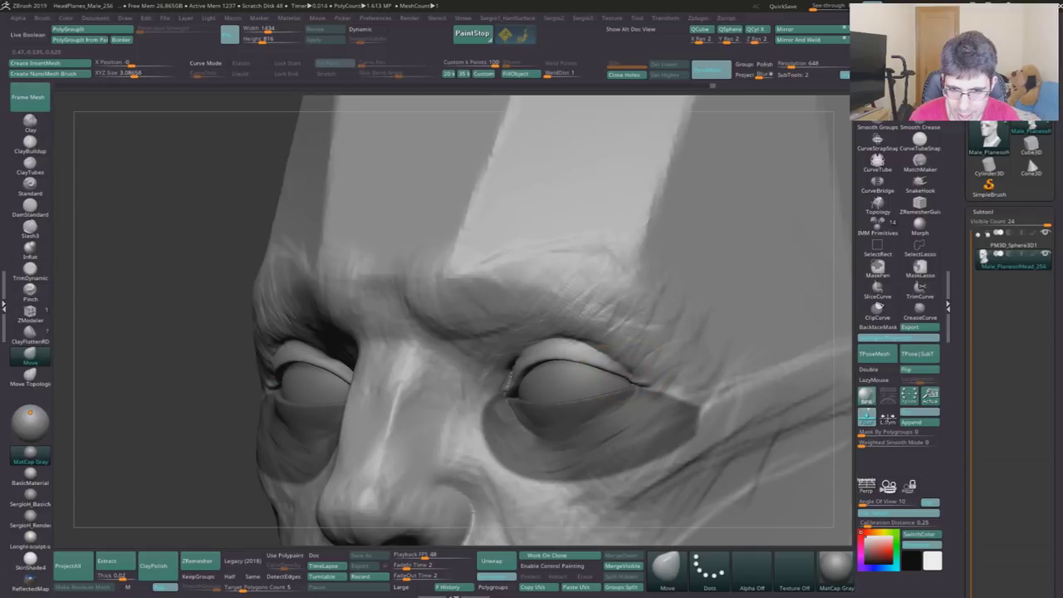
shift+right_drag(621, 377, 617, 373)
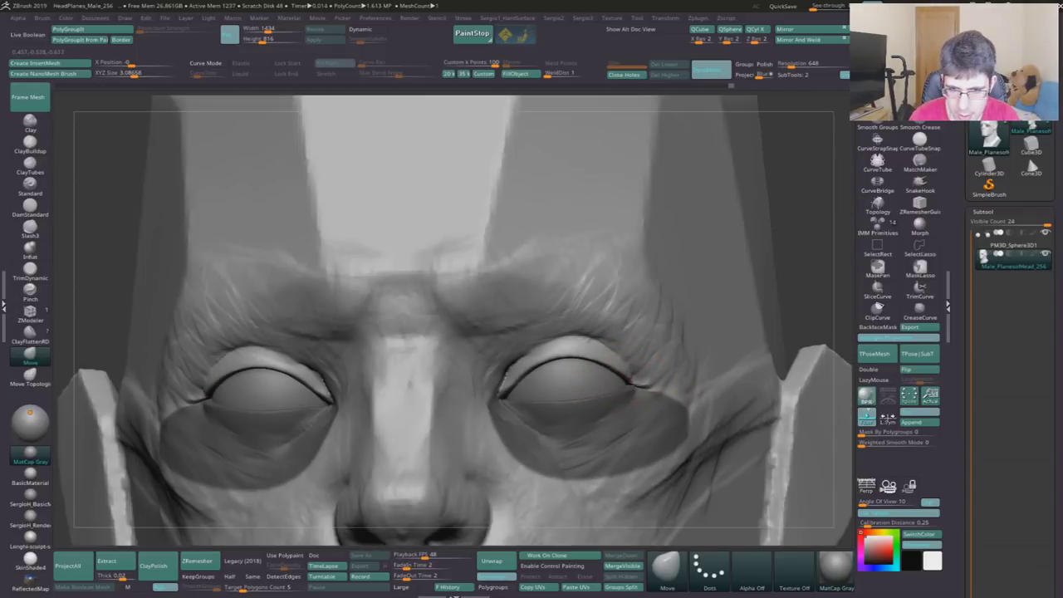
ctrl+right_drag(656, 389, 770, 272)
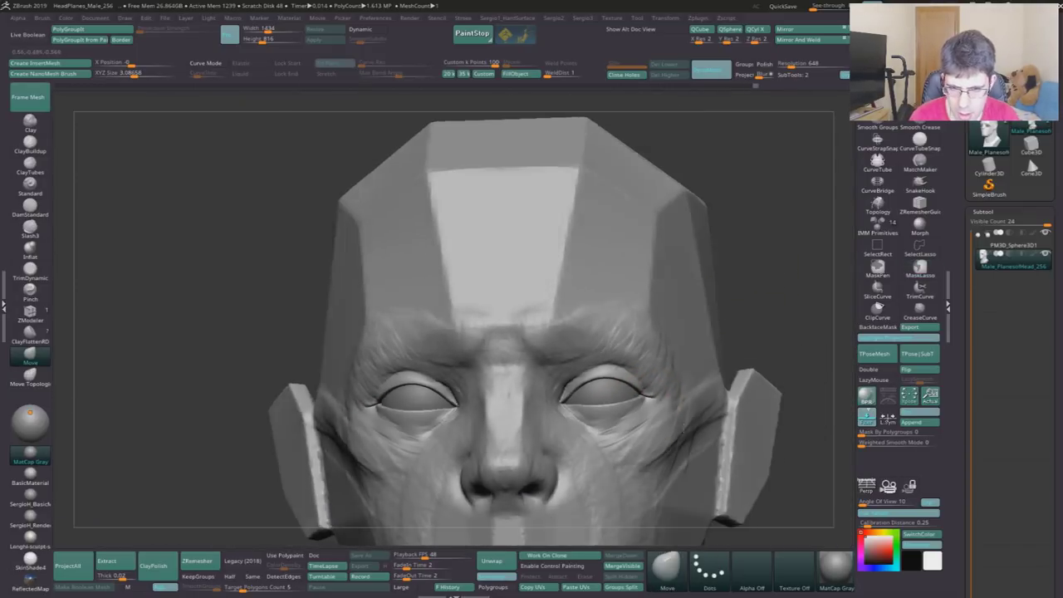
ctrl+right_drag(624, 386, 615, 434)
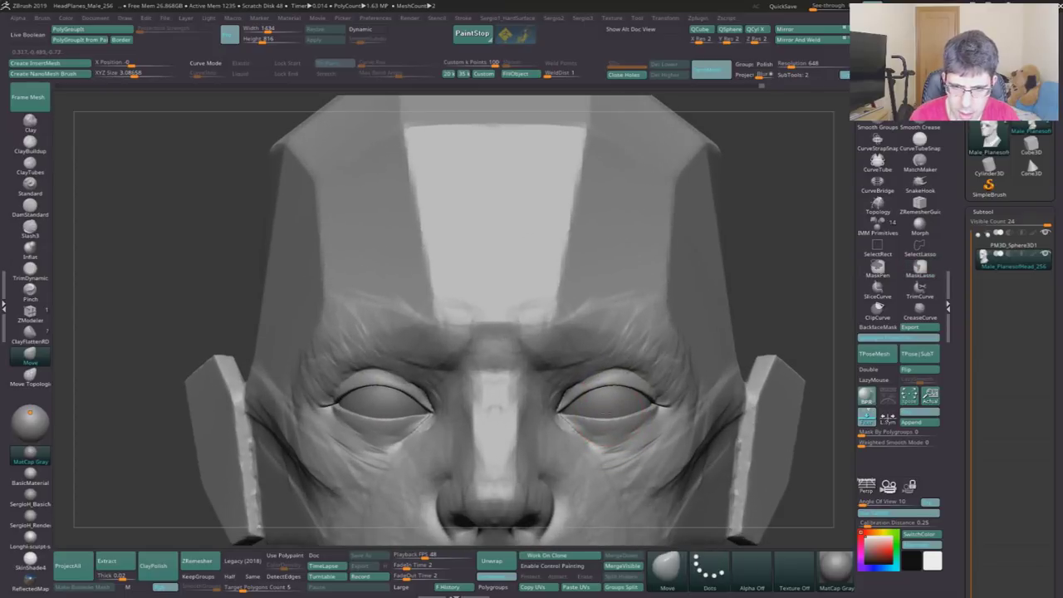
mouse_move(631, 411)
right_down()
mouse_move(613, 387)
mouse_move(618, 357)
mouse_move(641, 373)
right_up()
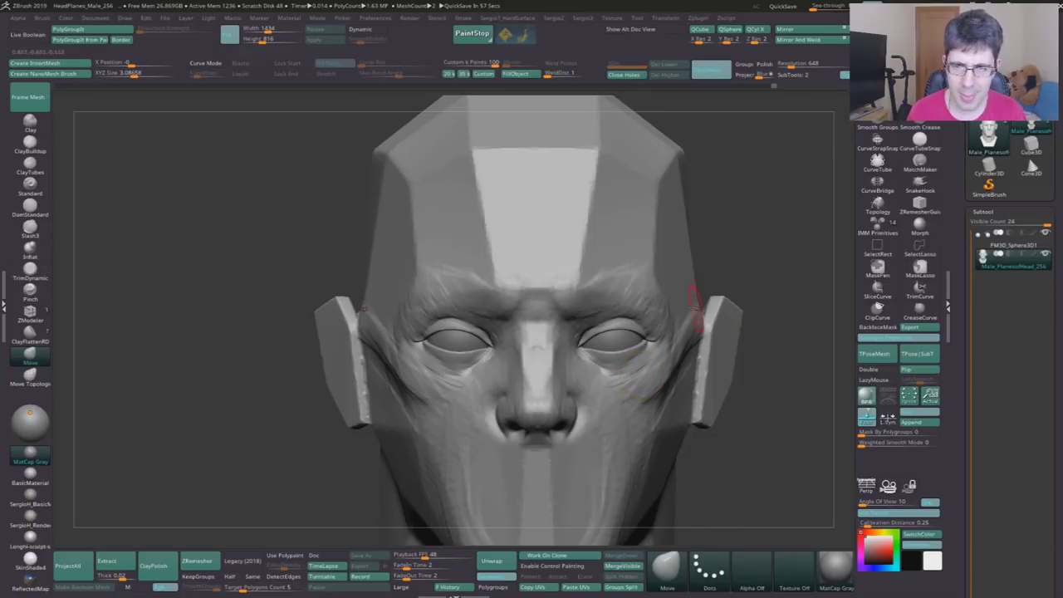
- Select the DamStandard brush and zoom in on the forehead
key(b)
key(d)
key(s)
ctrl+right_drag(581, 183, 580, 303)
- Shrink the brush and sketch mirrored eye outlines, grooves and brow strokes on the forehead
key(s)
drag(580, 304, 641, 252)
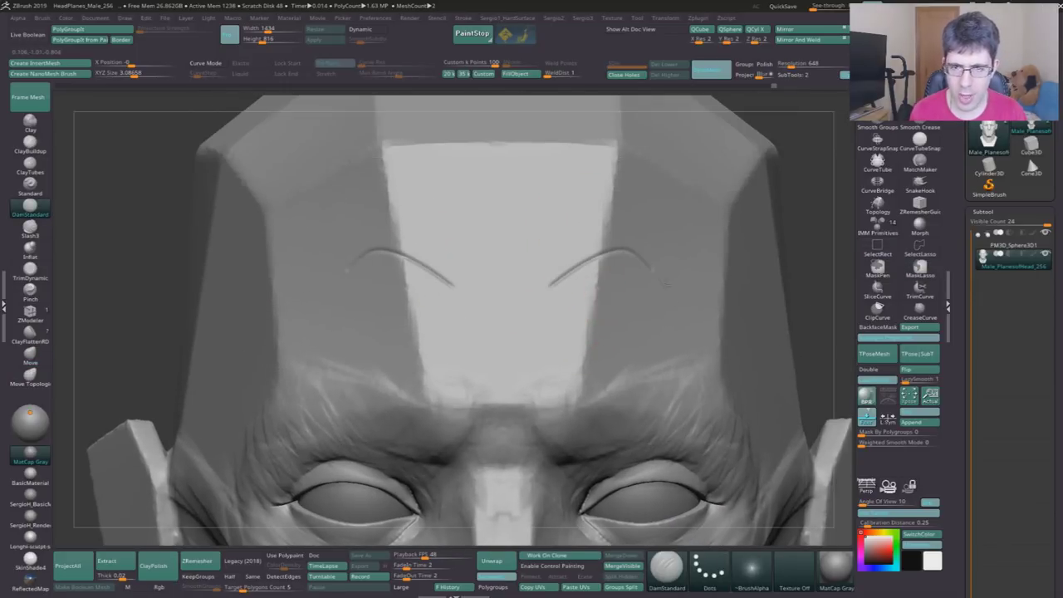
drag(549, 283, 657, 289)
drag(620, 171, 606, 387)
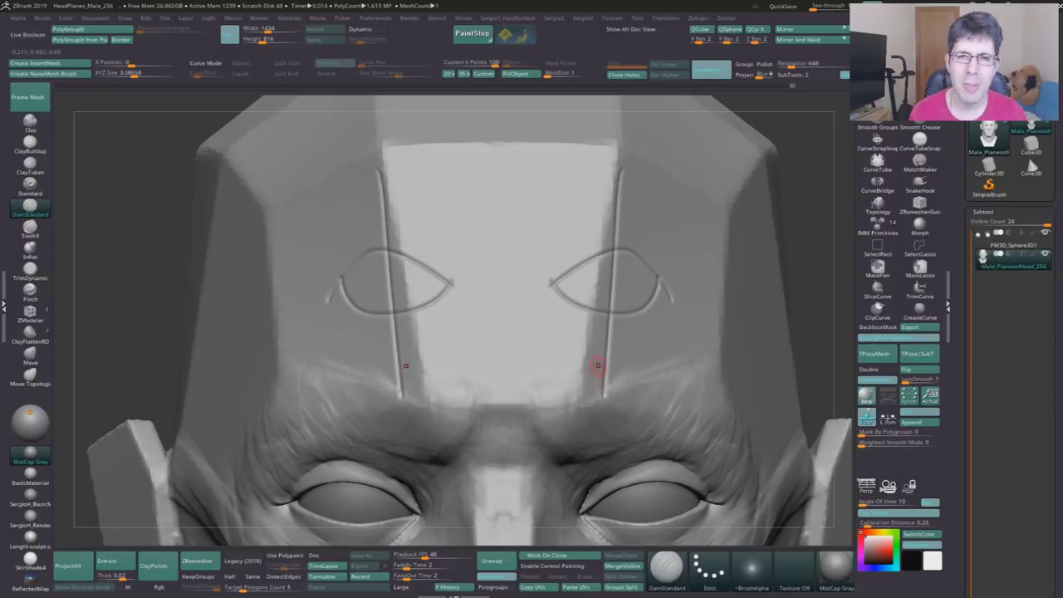
key(ctrl+z)
key(ctrl+z)
key(ctrl+z)
mouse_move(528, 279)
mouse_down()
mouse_move(571, 235)
mouse_move(656, 292)
mouse_up()
key(ctrl+z)
mouse_move(573, 227)
mouse_down()
mouse_move(657, 274)
mouse_move(515, 281)
mouse_move(696, 265)
mouse_up()
key(ctrl+z)
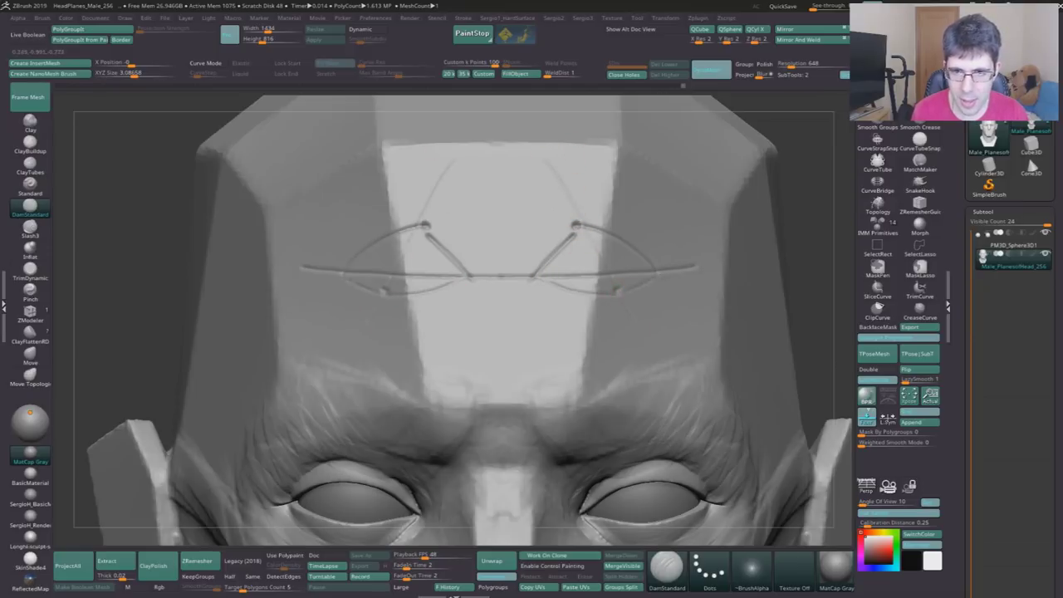
- Draw irises around both brow points, then undo all the forehead sketch lines
drag(581, 241, 584, 283)
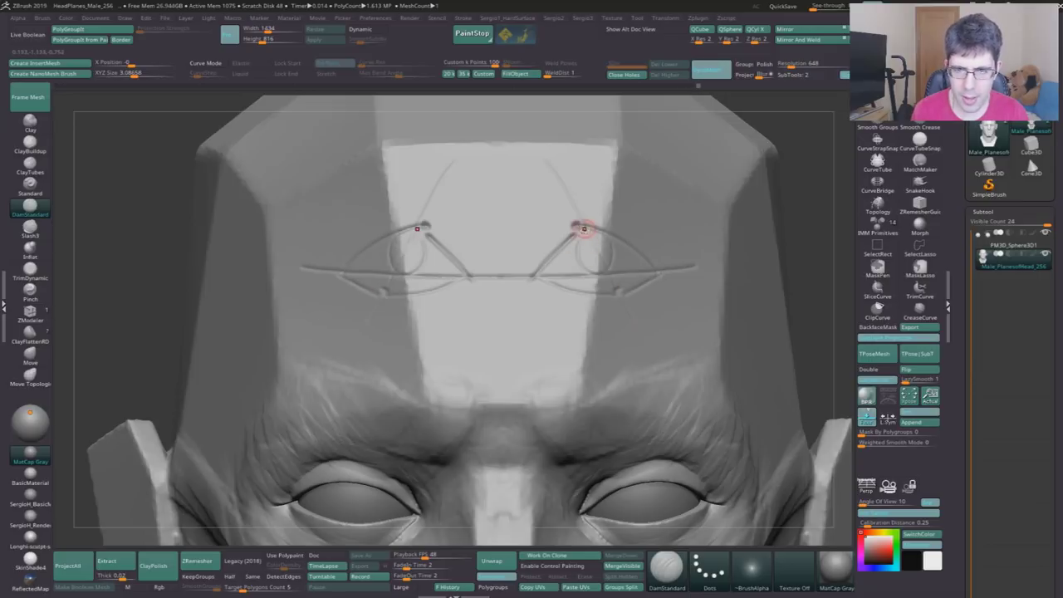
mouse_move(606, 327)
ctrl+right_down()
mouse_move(581, 274)
mouse_move(616, 289)
mouse_move(598, 308)
ctrl+right_up()
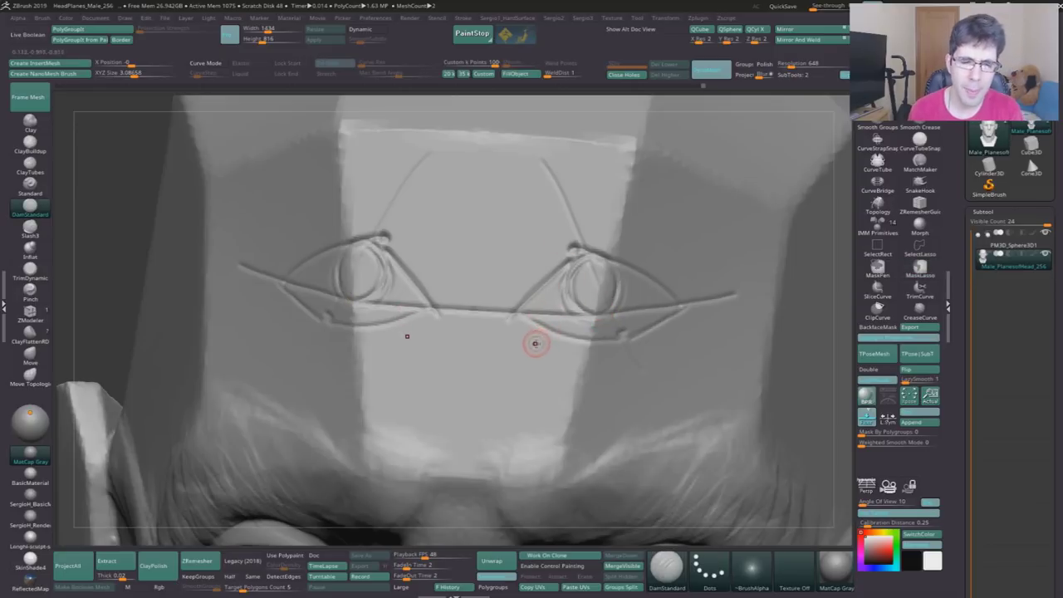
key(ctrl+z)
key(ctrl+z)
key(ctrl+z)
key(ctrl+z)
key(ctrl+z)
key(ctrl+z)
key(ctrl+z)
key(ctrl+z)
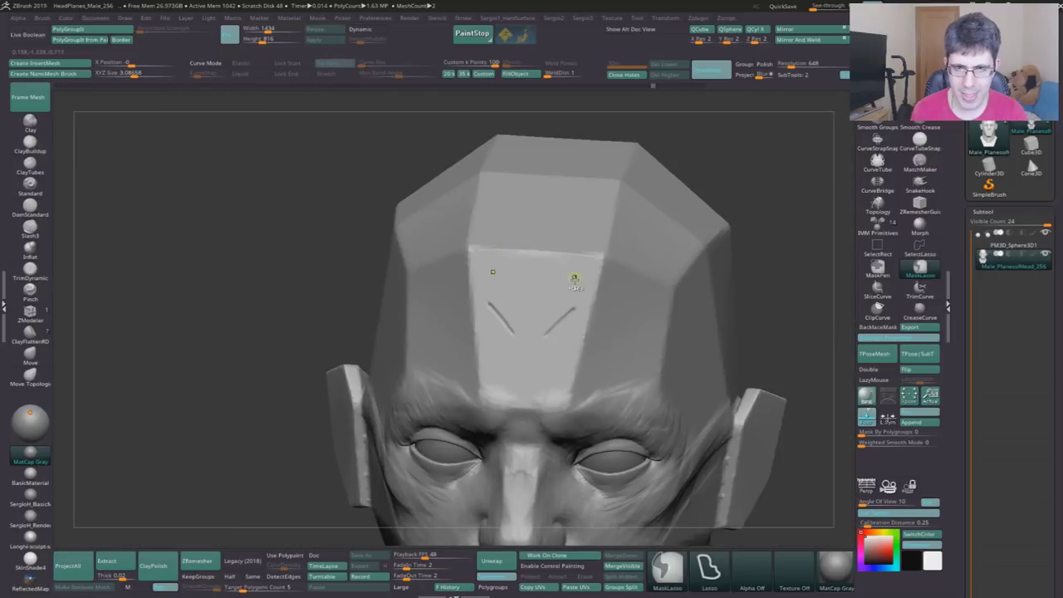
key(ctrl+z)
key(ctrl+z)
key(ctrl+z)
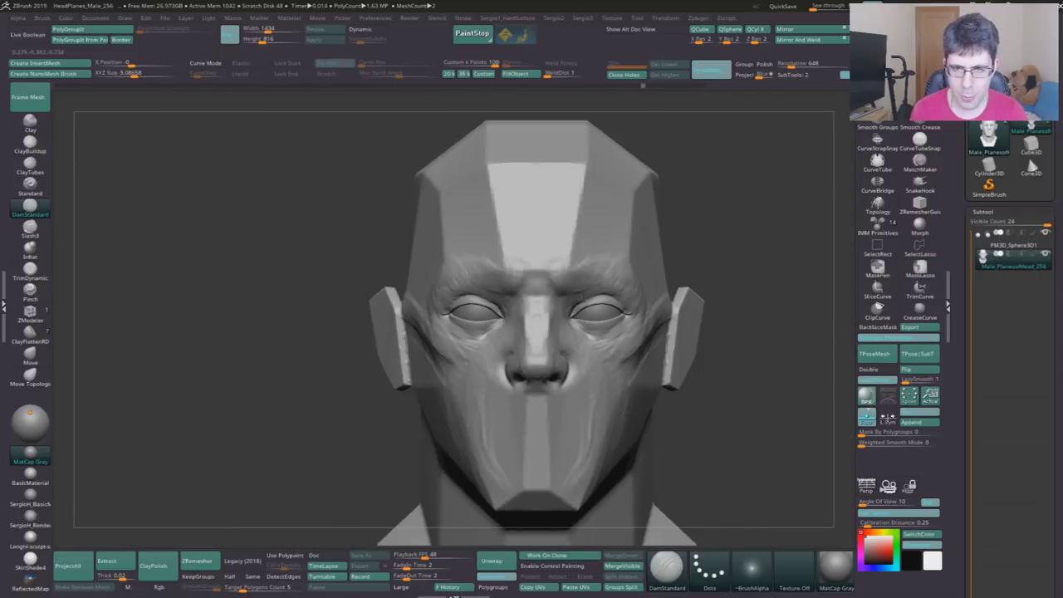
key(ctrl+z)
key(ctrl+z)
- Undo back to a cleaner lid and reshape the inner corners of both lower lids
key(ctrl+z)
key(ctrl+z)
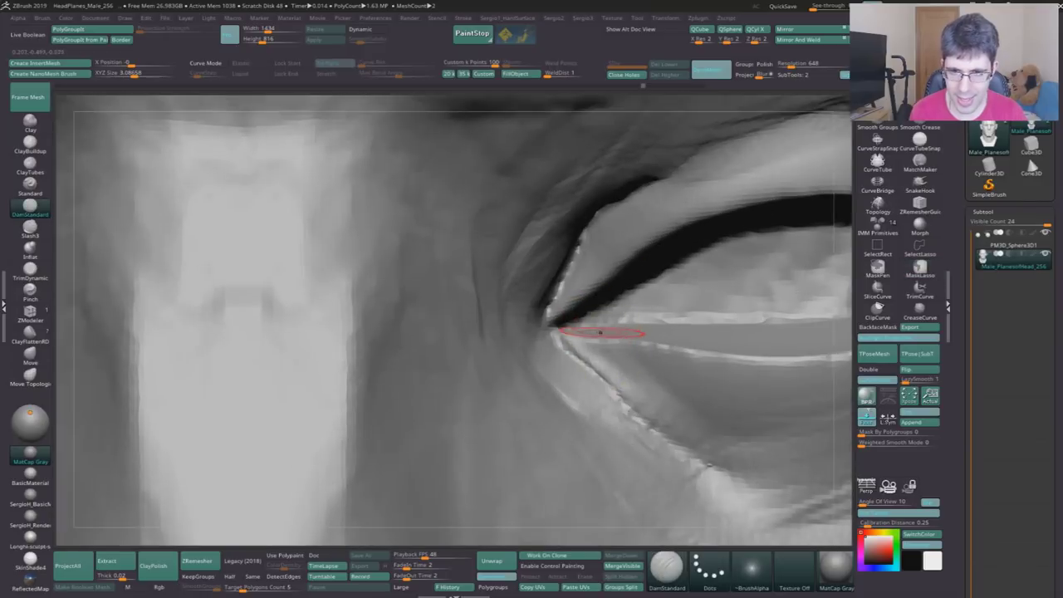
key(ctrl+z)
key(ctrl+z)
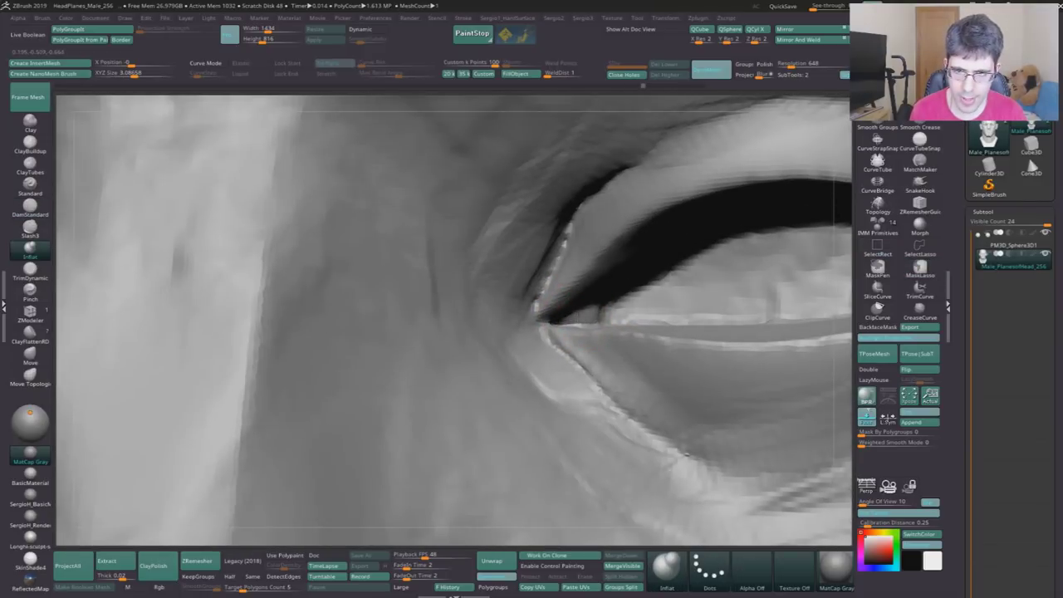
key(ctrl+z)
key(ctrl+z)
key(ctrl+z)
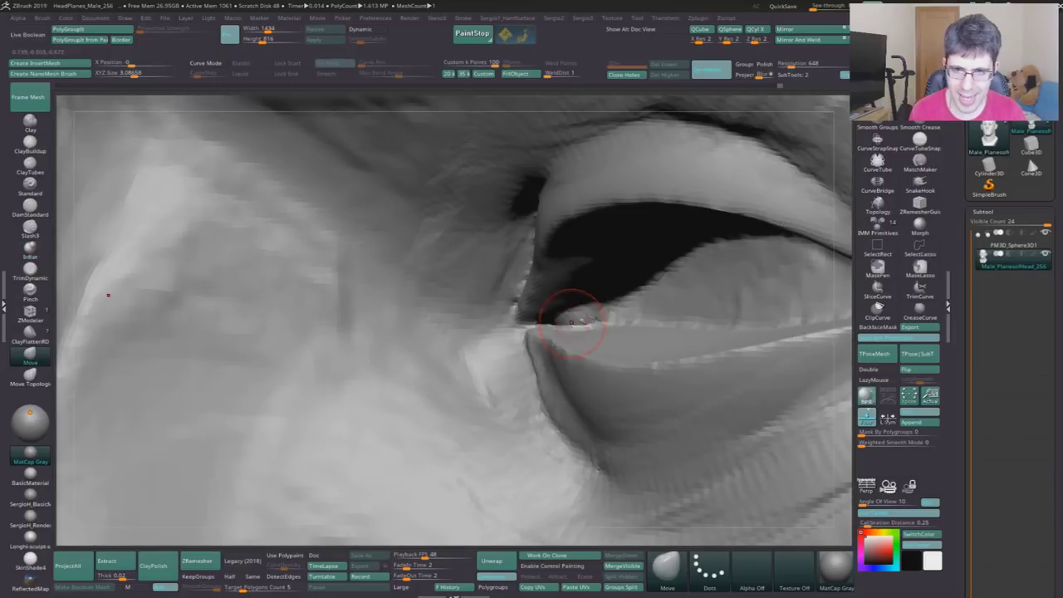
key(ctrl+z)
key(ctrl+z)
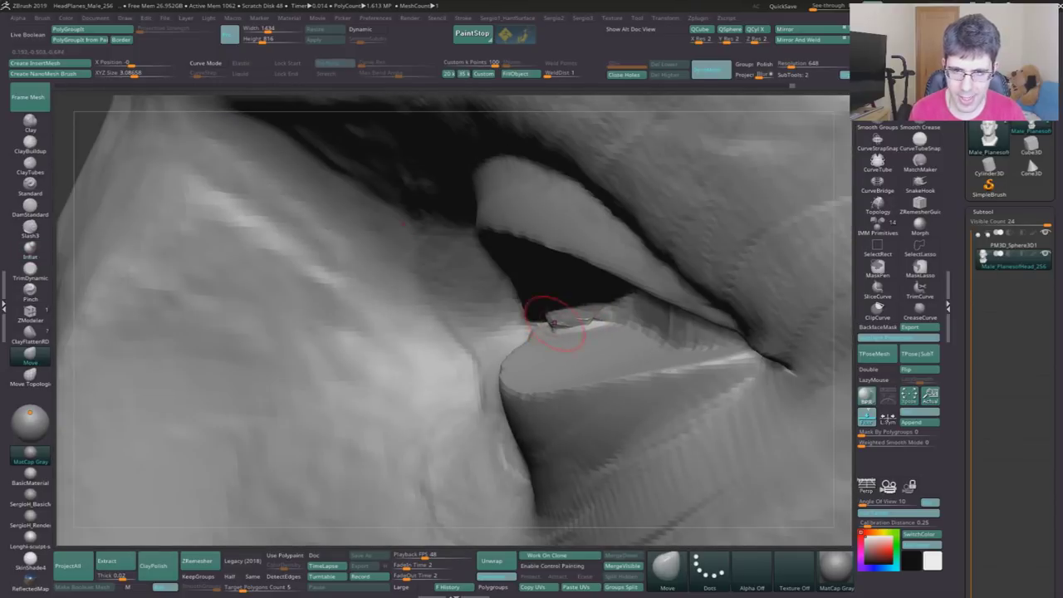
key(ctrl+z)
key(ctrl+z)
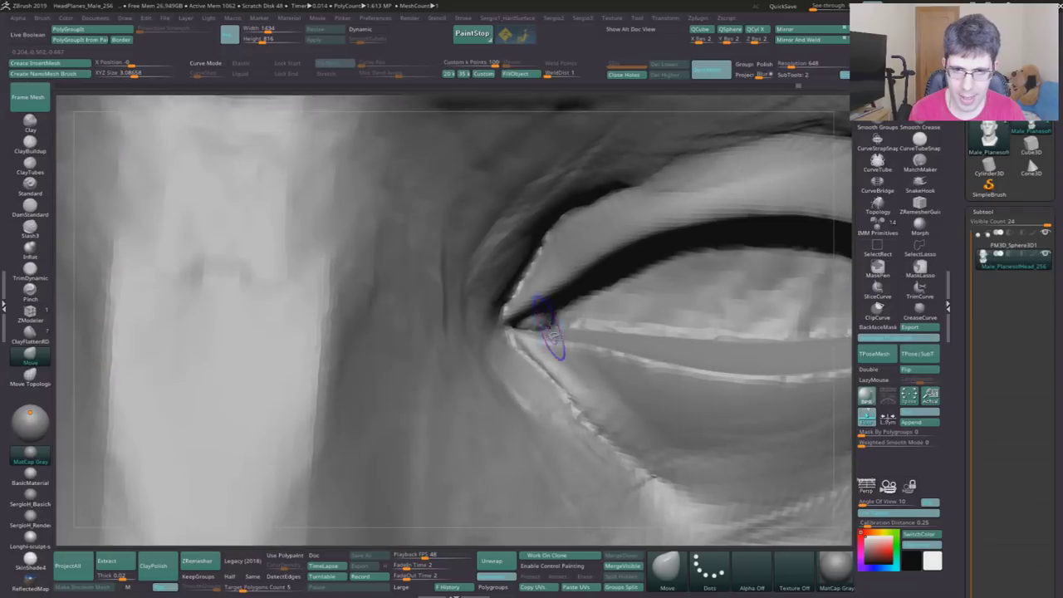
key(ctrl+z)
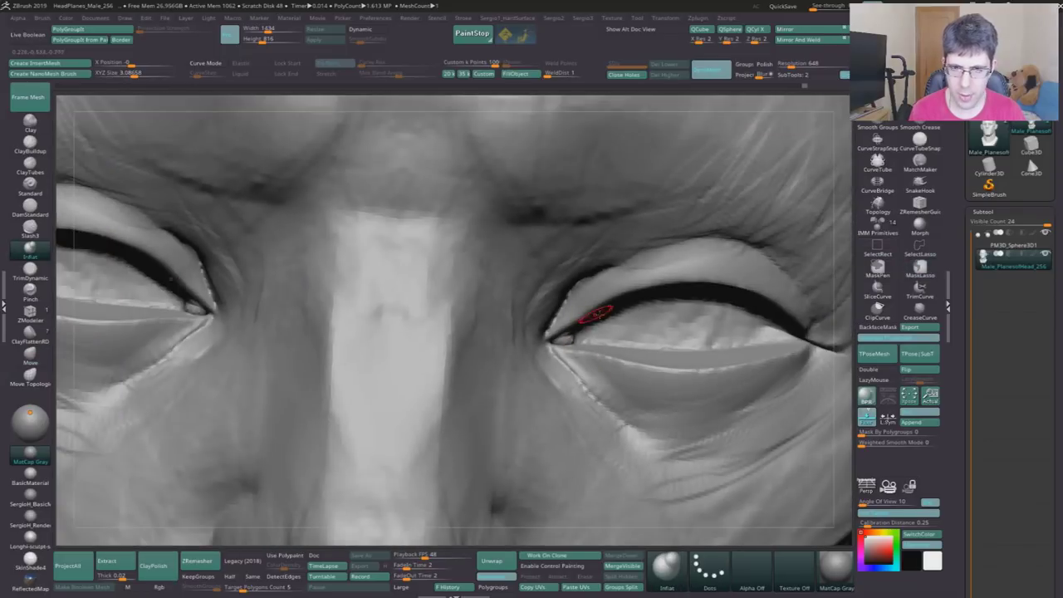
key(ctrl+z)
key(ctrl+z)
key(ctrl+z)
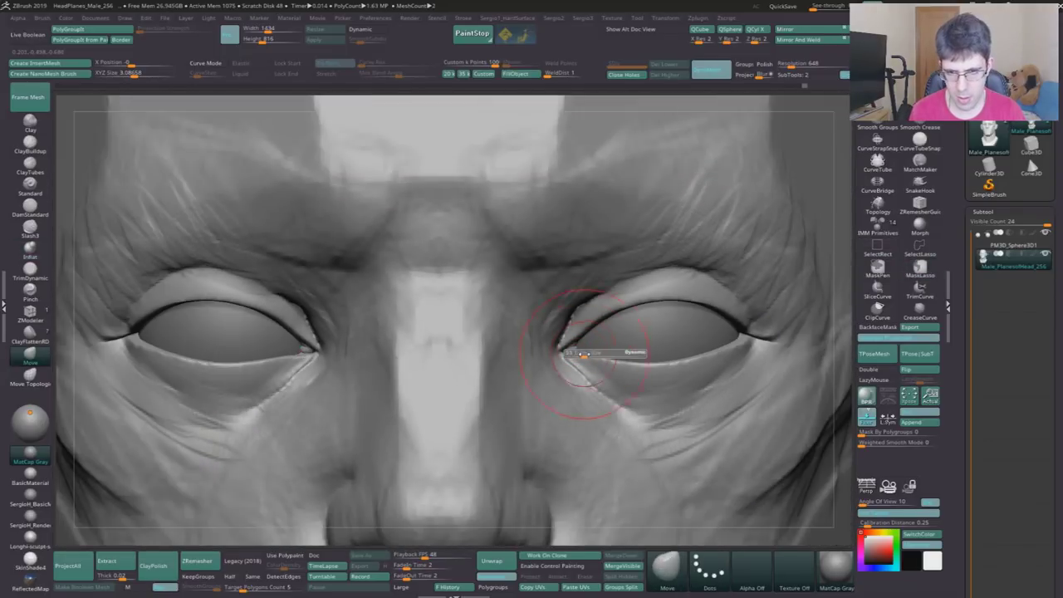
drag(575, 353, 587, 378)
- Select the eyeball subtool and place a transpose handle on the right eye
alt+click(286, 340)
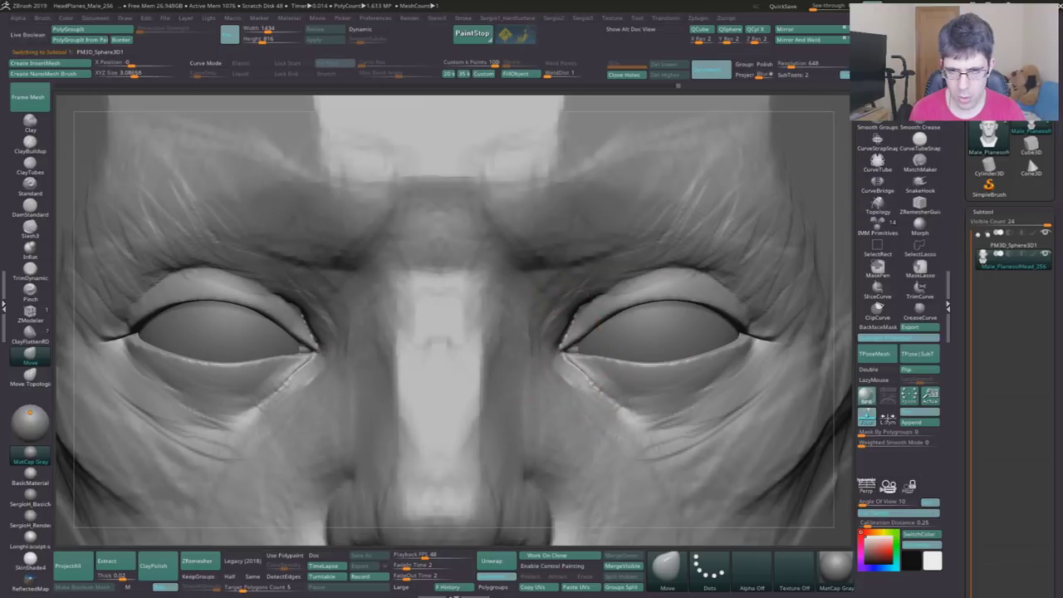
key(w)
click(590, 339)
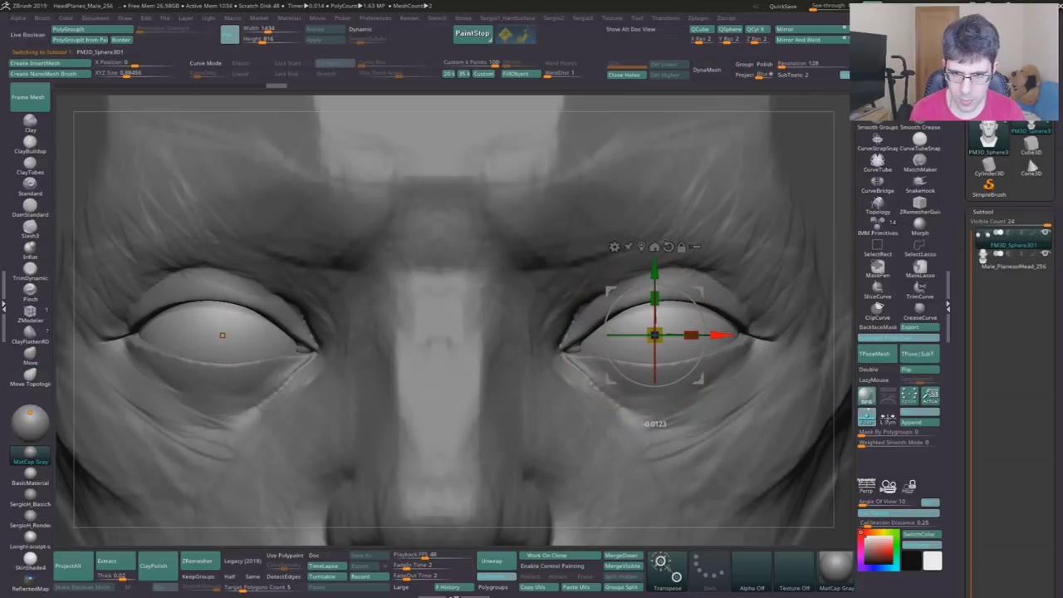
key(q)
scroll(671, 369, down, 3)
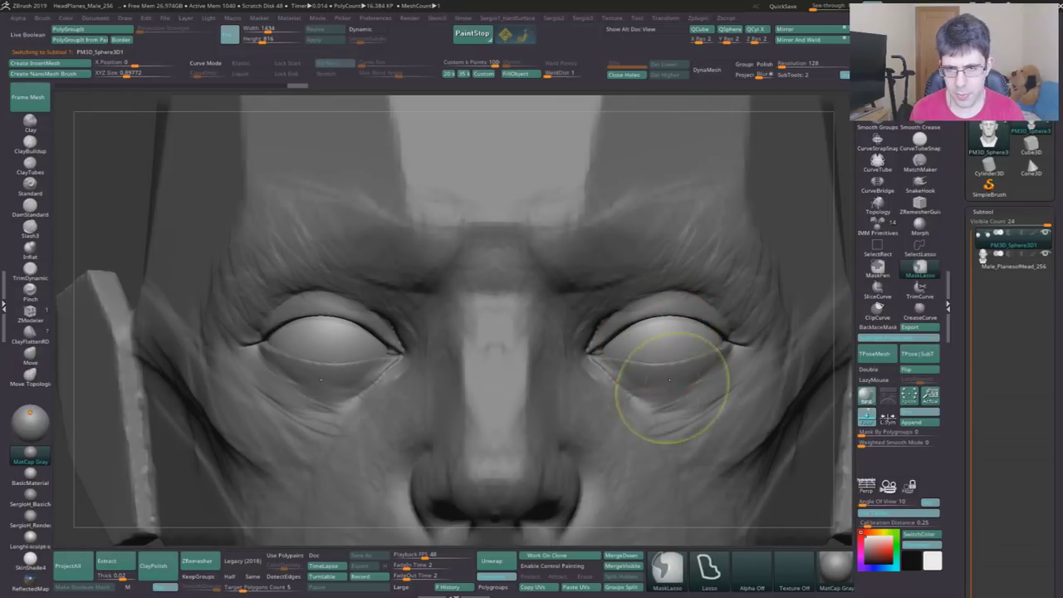
scroll(670, 369, down, 3)
- Switch back to the Move brush and make the head the active subtool
key(b)
key(m)
key(v)
alt+right_drag(685, 385, 641, 360)
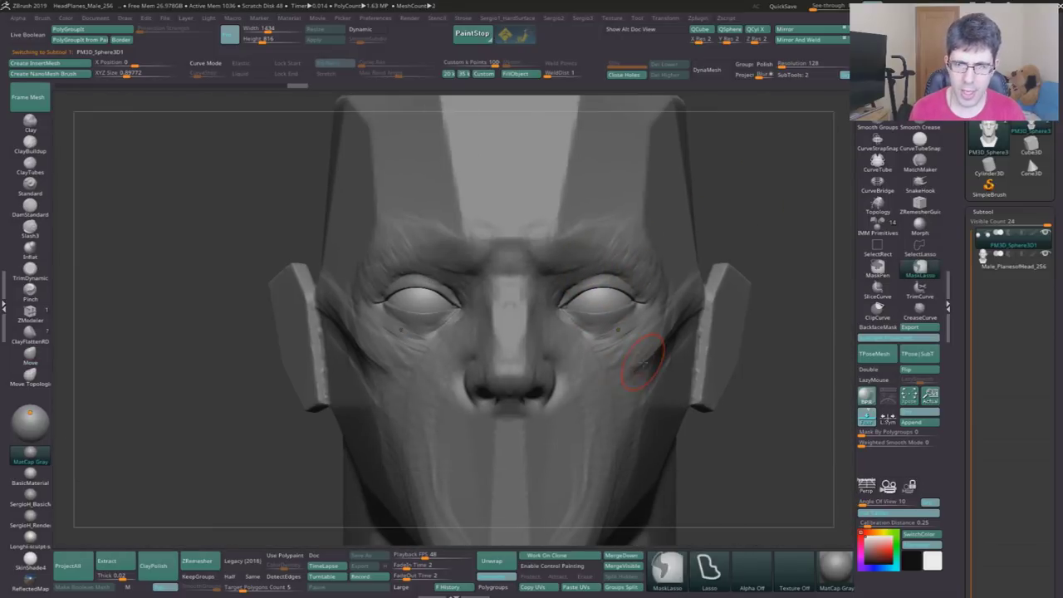
alt+click(634, 395)
scroll(634, 395, down, 3)
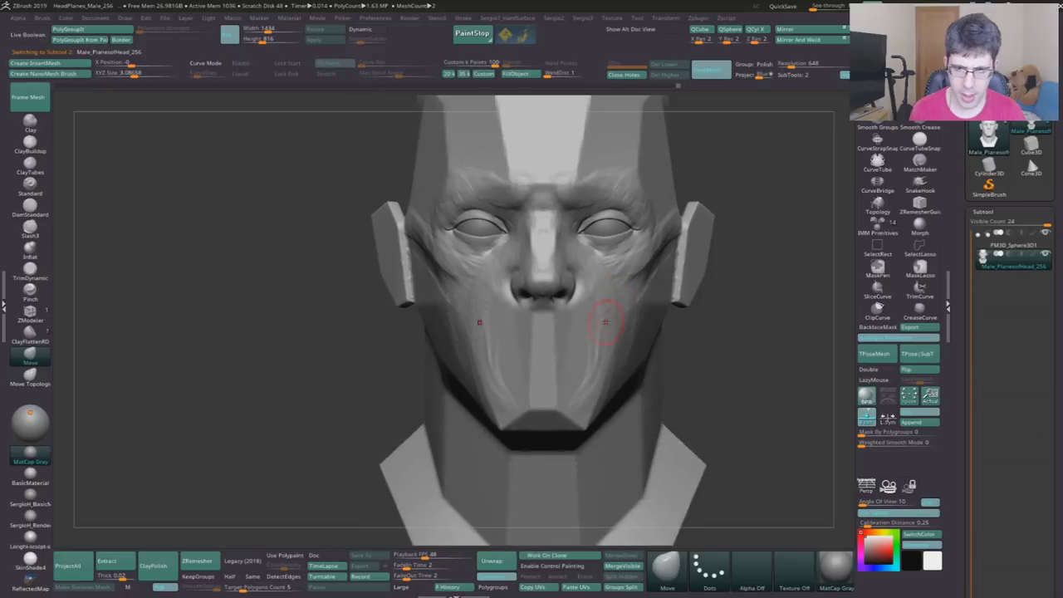
- Carve the mouth line between the lips with DamStandard
key(b)
key(d)
key(s)
mouse_move(577, 355)
mouse_down()
mouse_move(585, 349)
mouse_move(544, 345)
mouse_move(569, 342)
mouse_up()
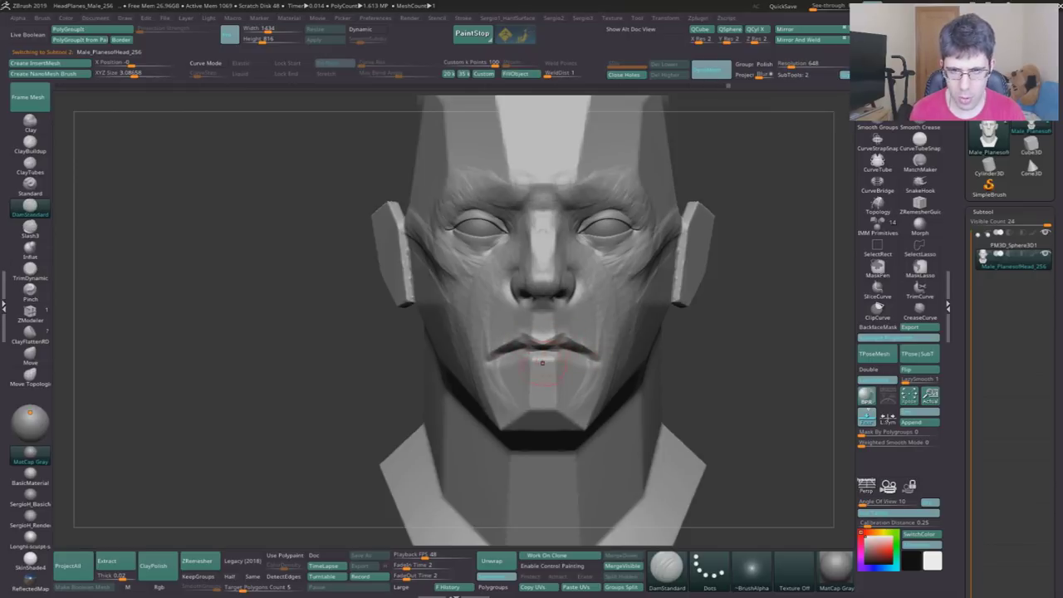
- Build up the lower and upper lips with ClayBuildup
key(b)
key(c)
key(b)
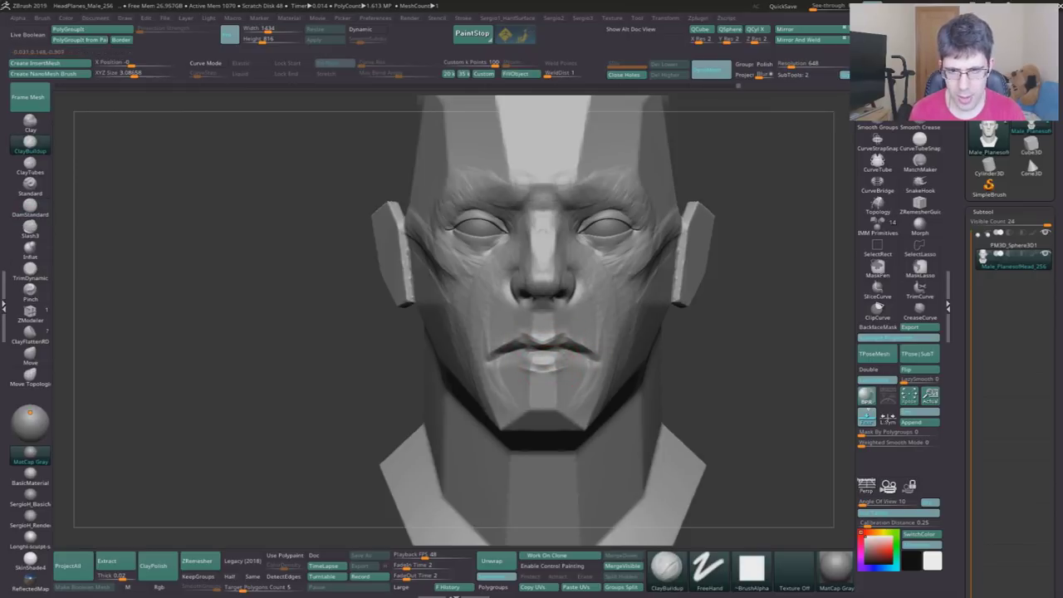
drag(531, 365, 591, 360)
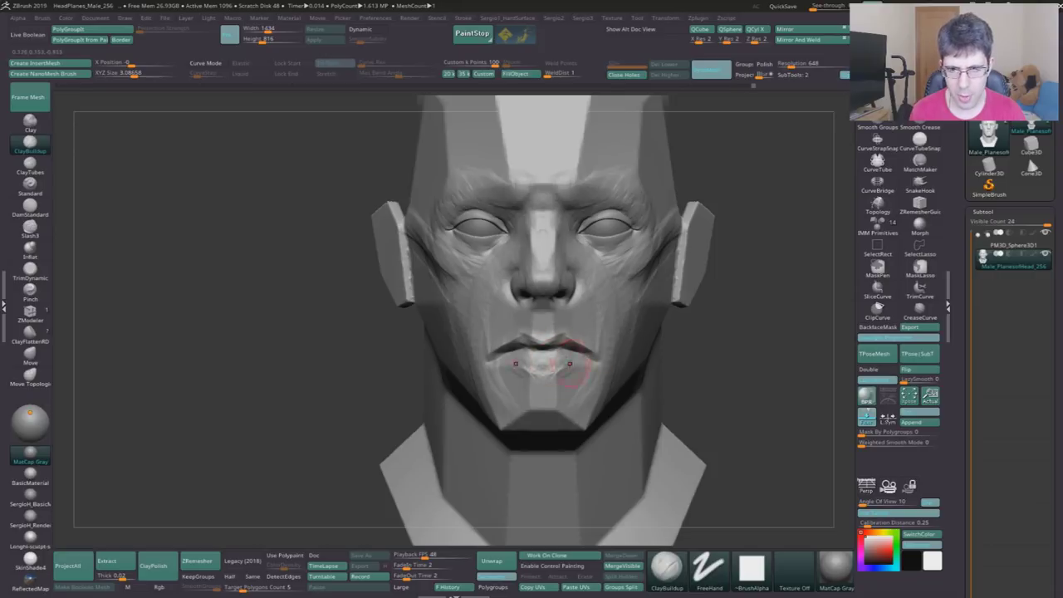
drag(538, 337, 544, 336)
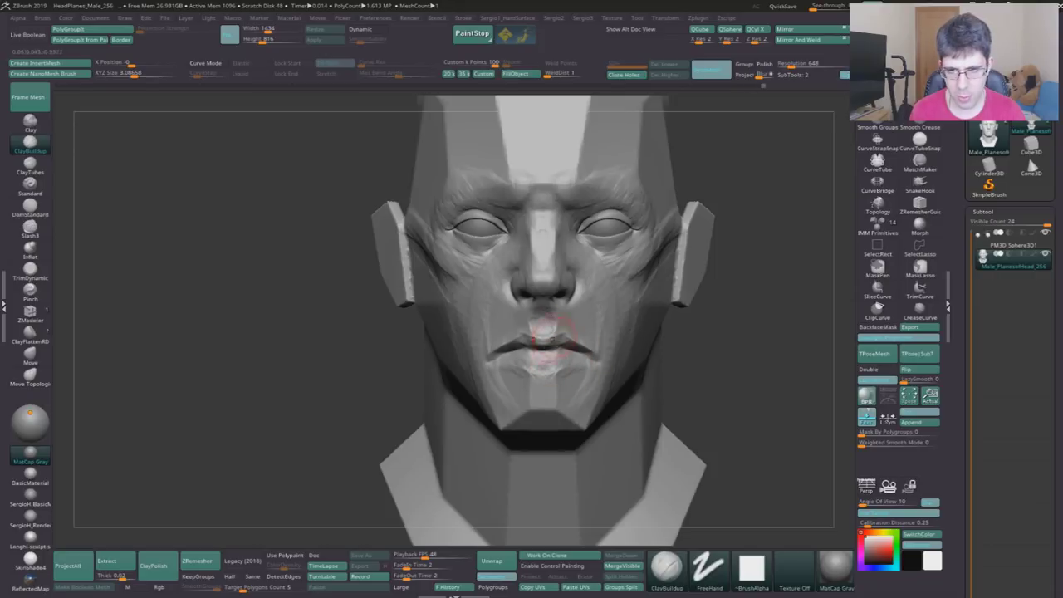
mouse_move(548, 336)
right_down()
mouse_move(582, 332)
mouse_move(589, 356)
right_up()
- Build up the cheek beside the mouth and add strokes along the lower cheek and jaw
drag(614, 332, 606, 286)
mouse_move(586, 428)
right_down()
mouse_move(561, 410)
mouse_move(577, 412)
right_up()
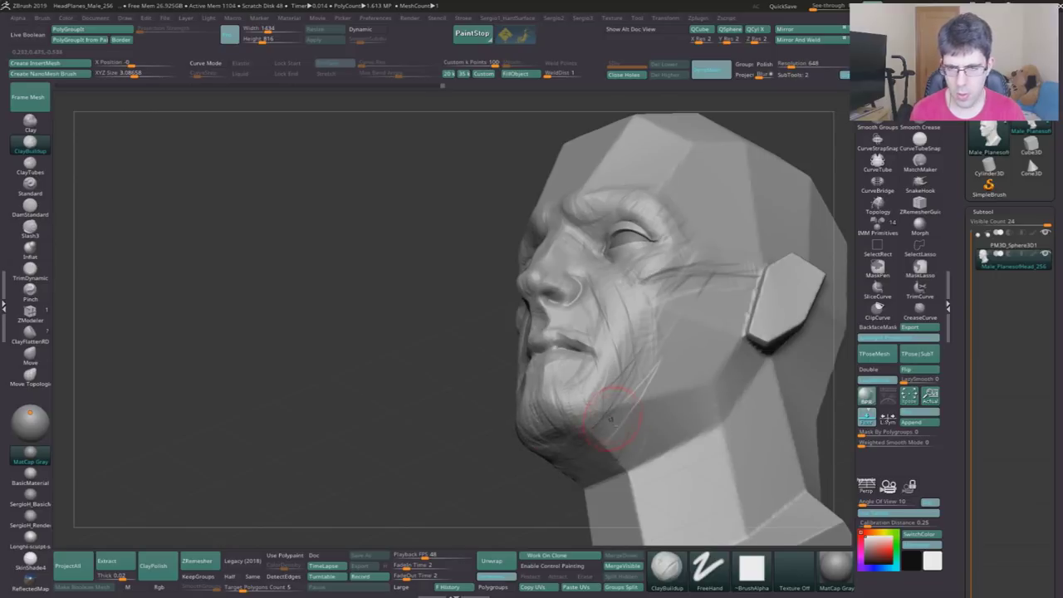
drag(622, 409, 715, 420)
drag(631, 382, 731, 357)
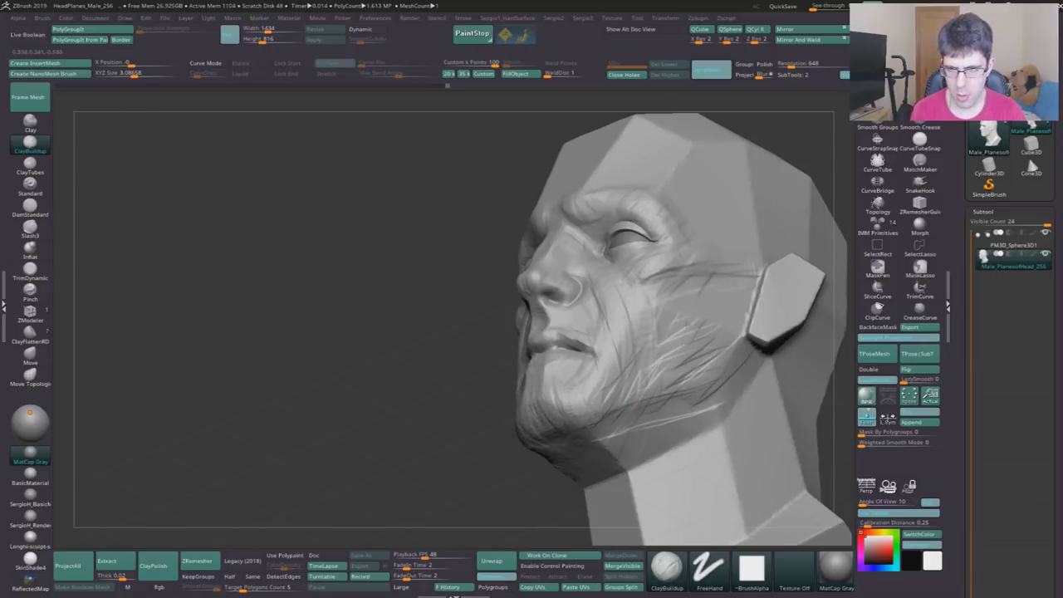
right_drag(702, 353, 722, 380)
right_drag(629, 454, 637, 346)
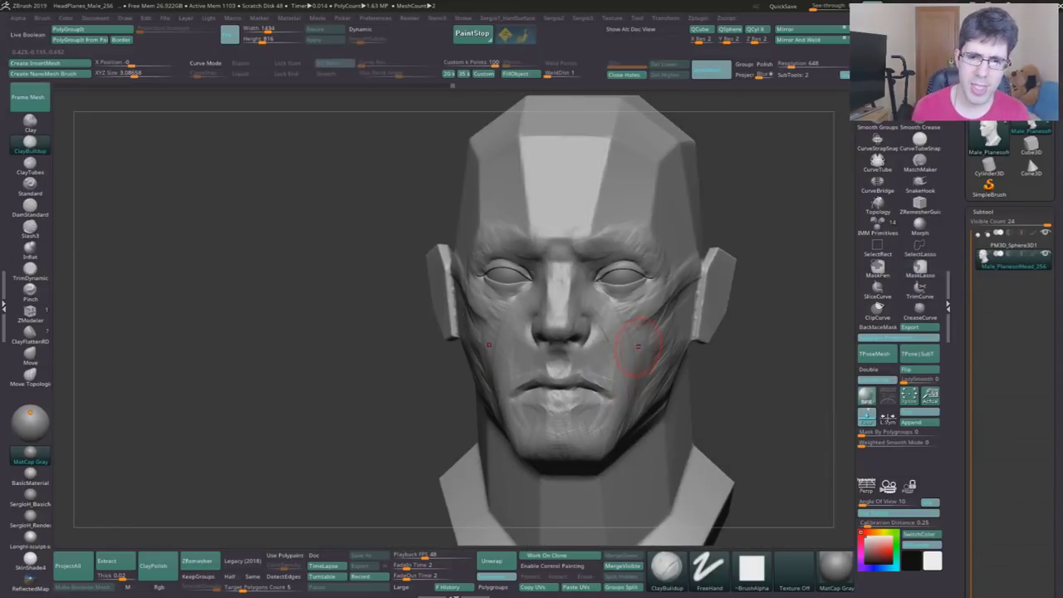